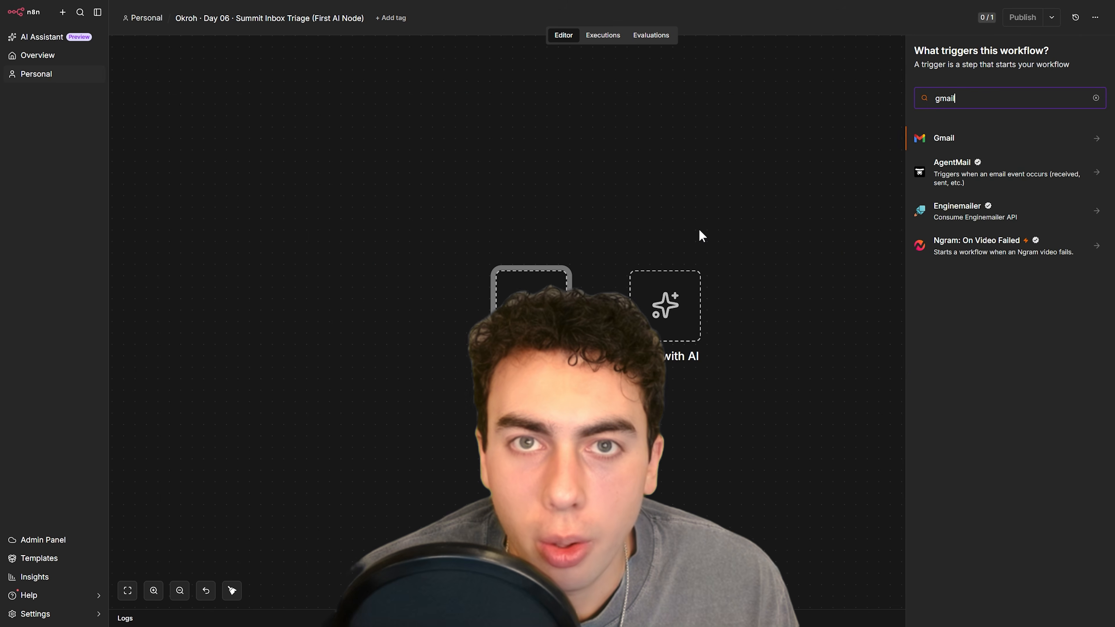
Step: Add a Gmail "On message received" trigger to the workflow and rename the node New Email
{"action": "left_click", "coordinate": [922, 140]}
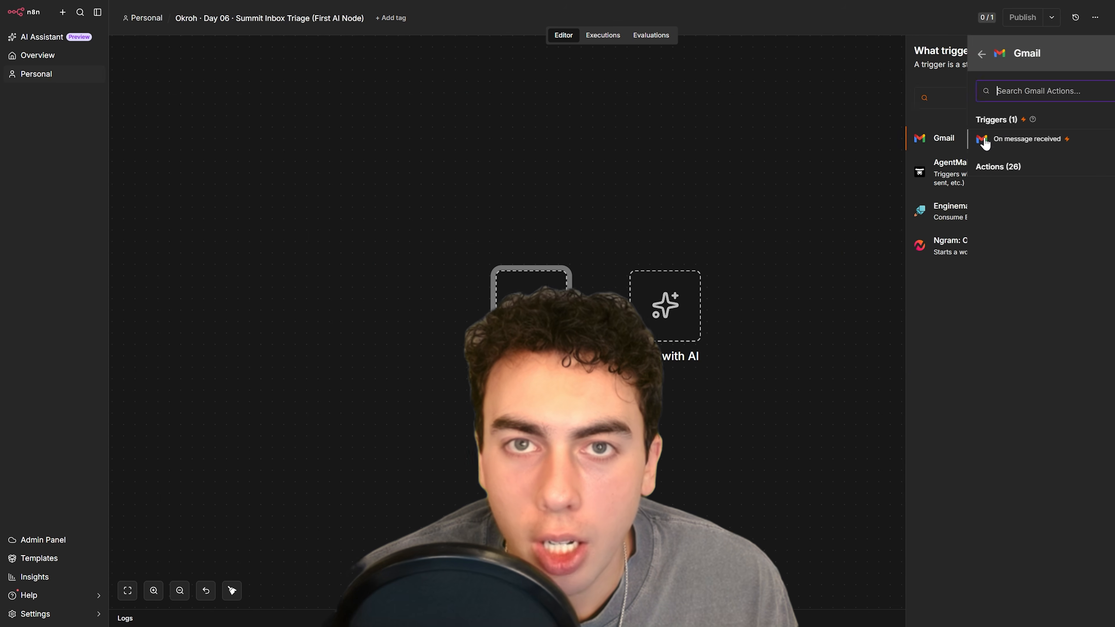
{"action": "left_click", "coordinate": [972, 146]}
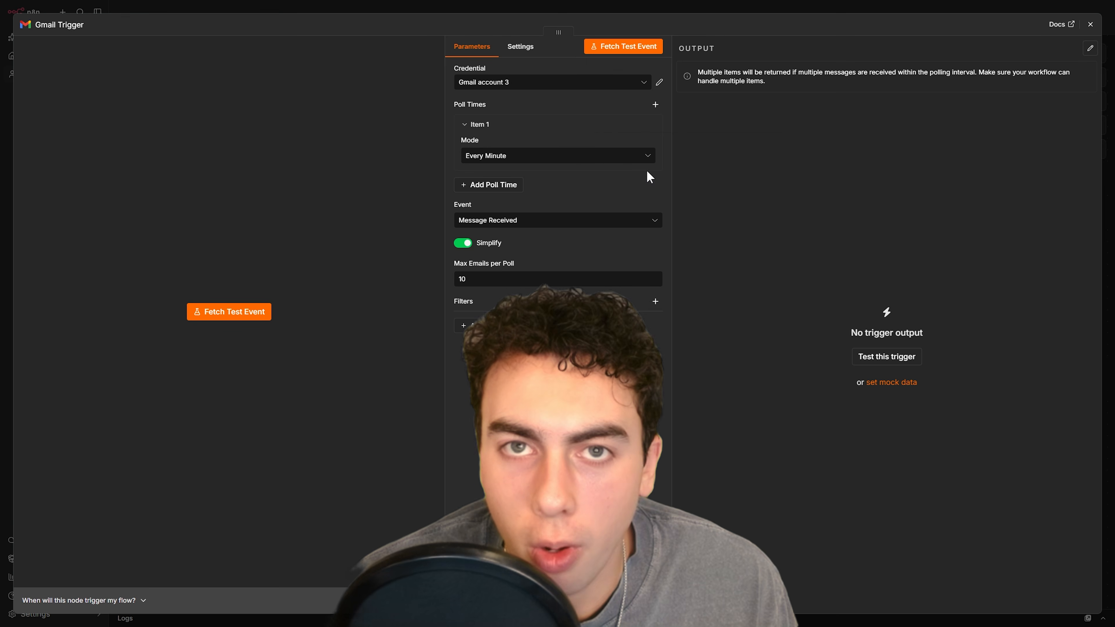
{"action": "left_click", "coordinate": [59, 25]}
{"action": "type", "text": "N"}
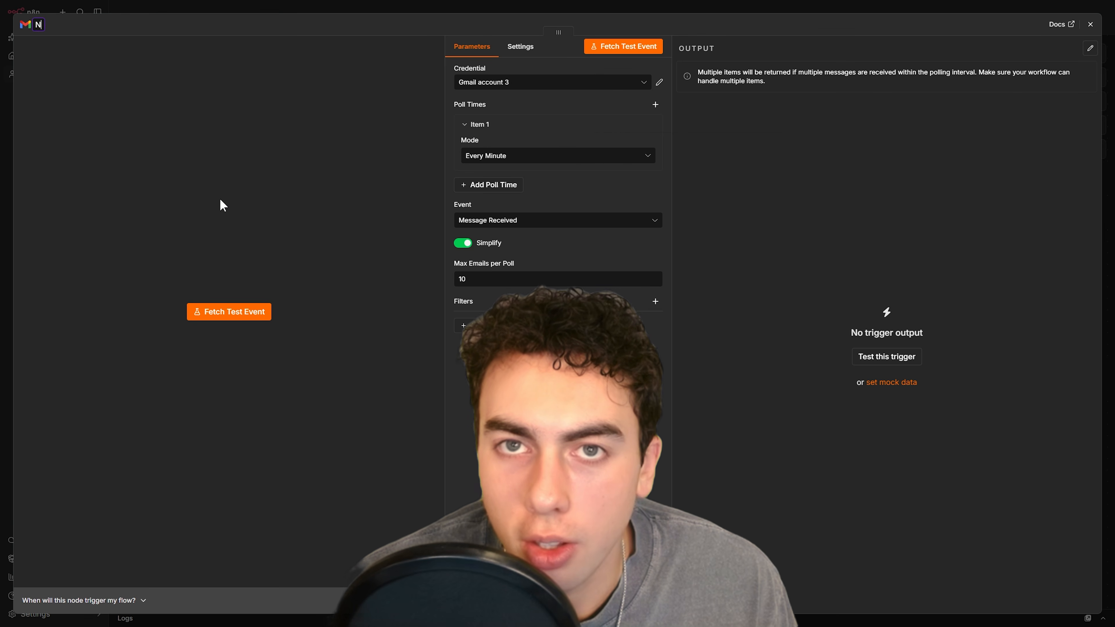
{"action": "type", "text": "ew Ema"}
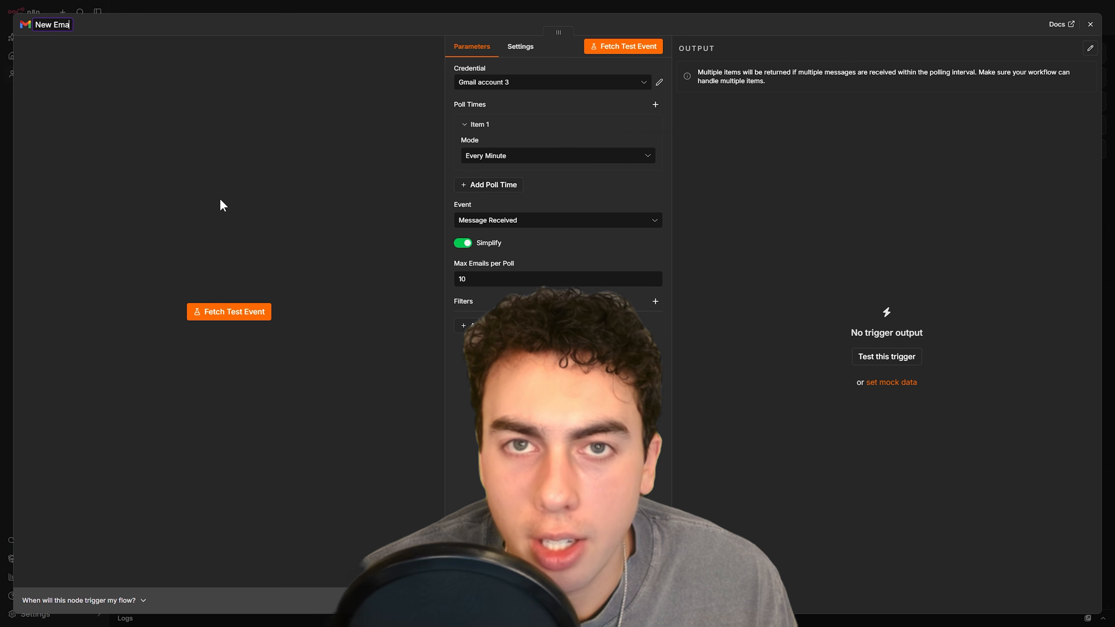
{"action": "type", "text": "il"}
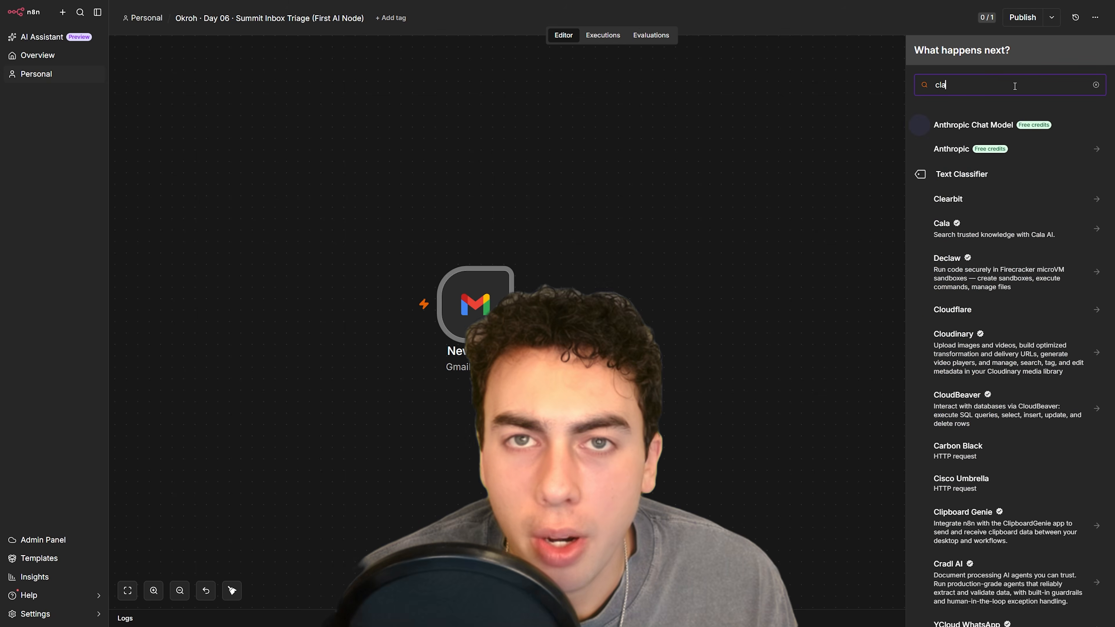
Step: Add a Text Classifier node after the Gmail trigger and rename it Triage Classifier
{"action": "type", "text": "ass"}
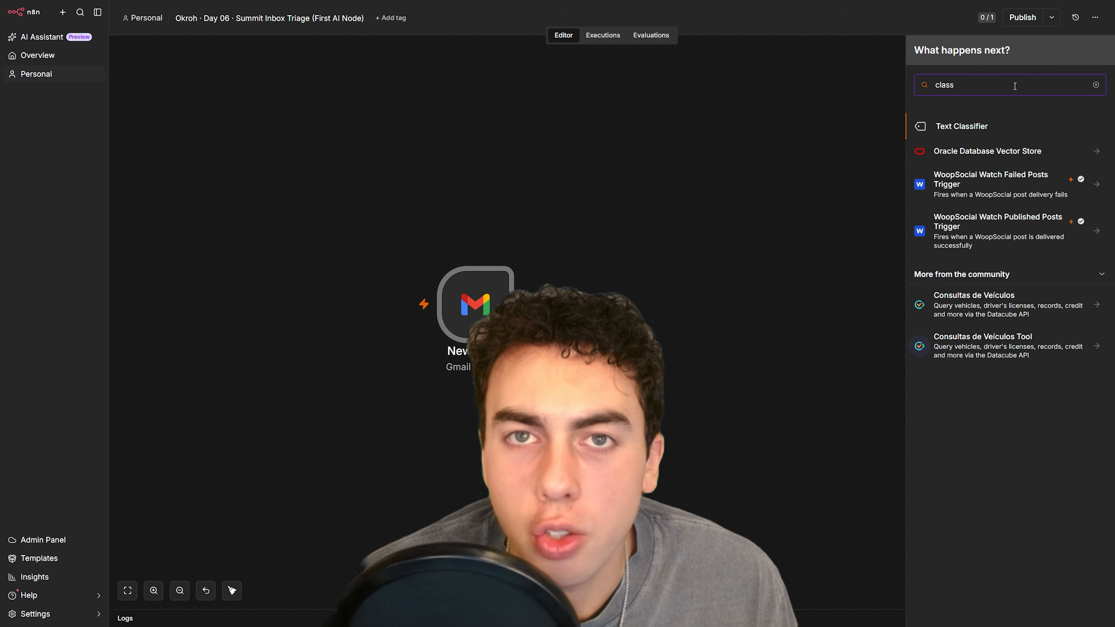
{"action": "left_click", "coordinate": [952, 125]}
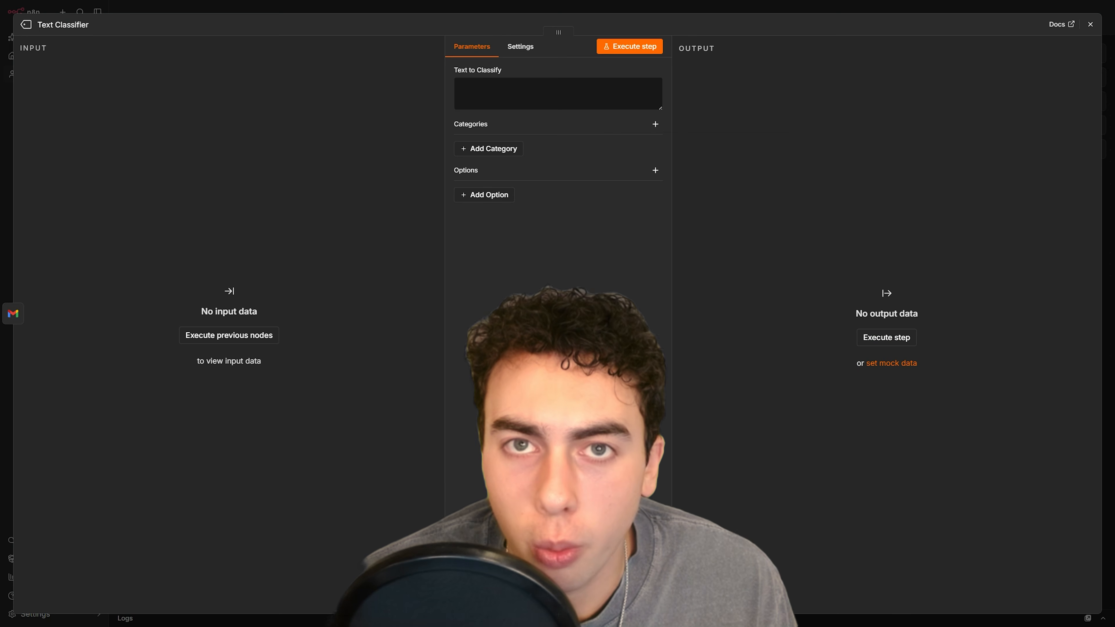
{"action": "left_click", "coordinate": [83, 26]}
{"action": "type", "text": "Tr"}
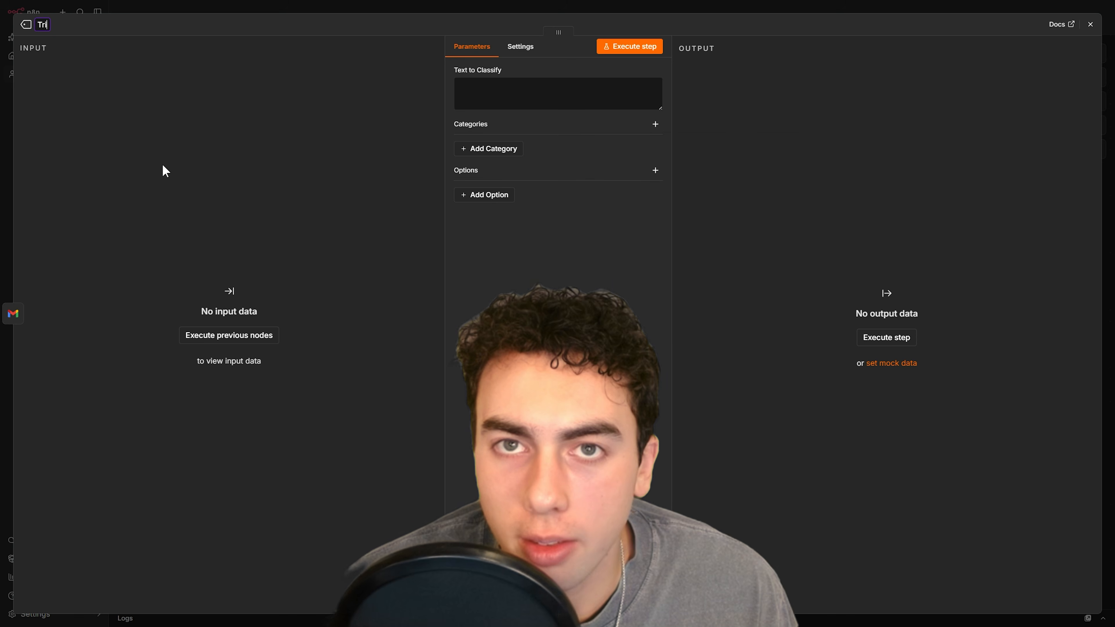
{"action": "type", "text": "iage Class"}
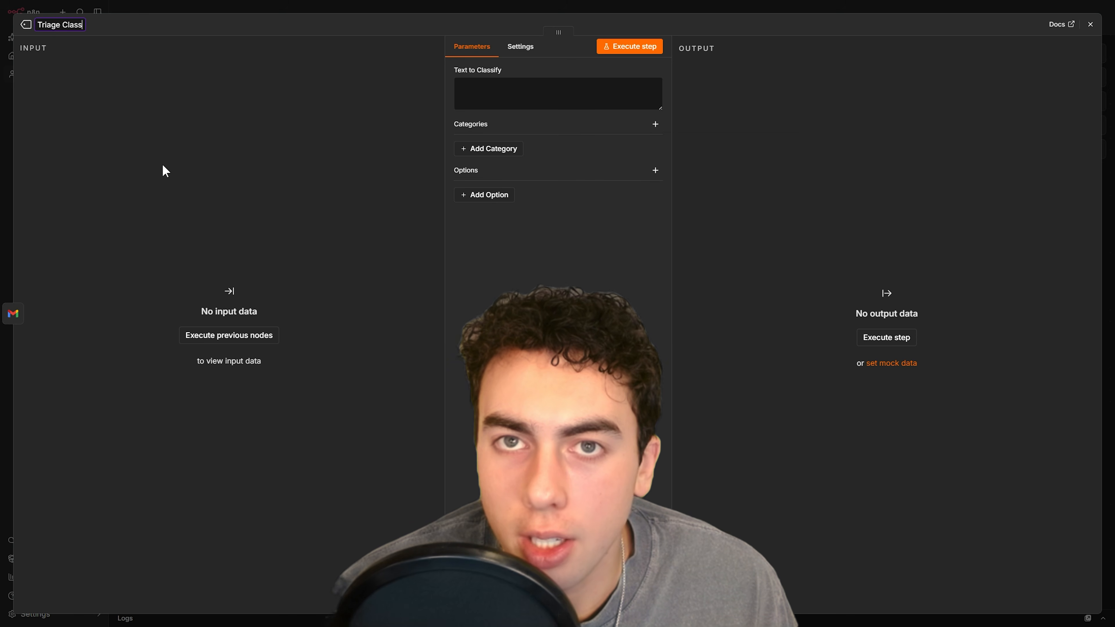
{"action": "type", "text": "ifier"}
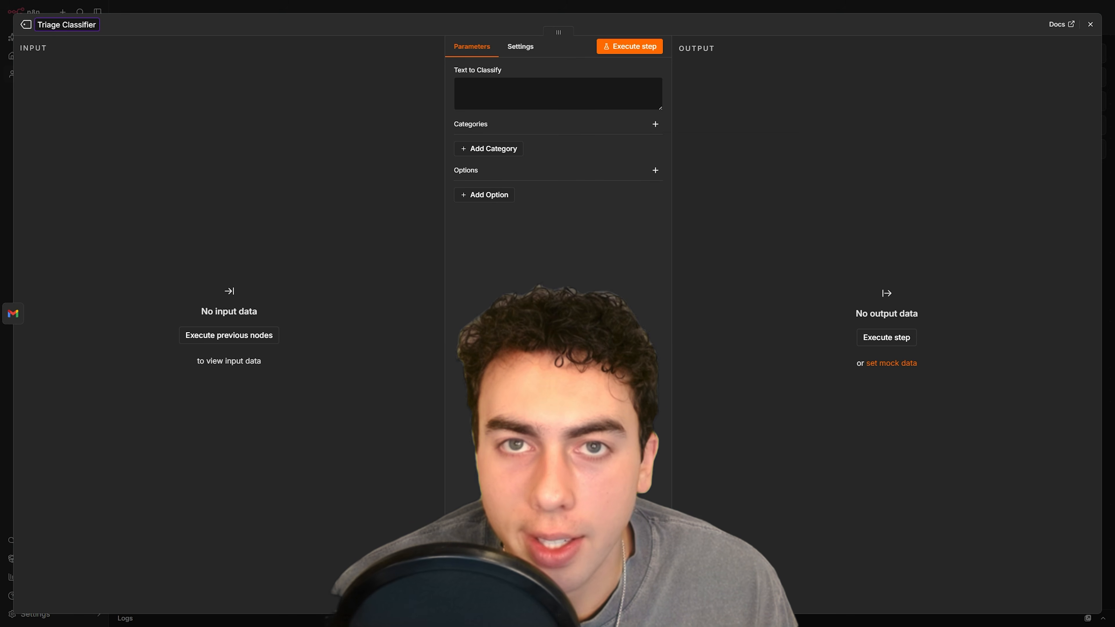
{"action": "left_click", "coordinate": [226, 222]}
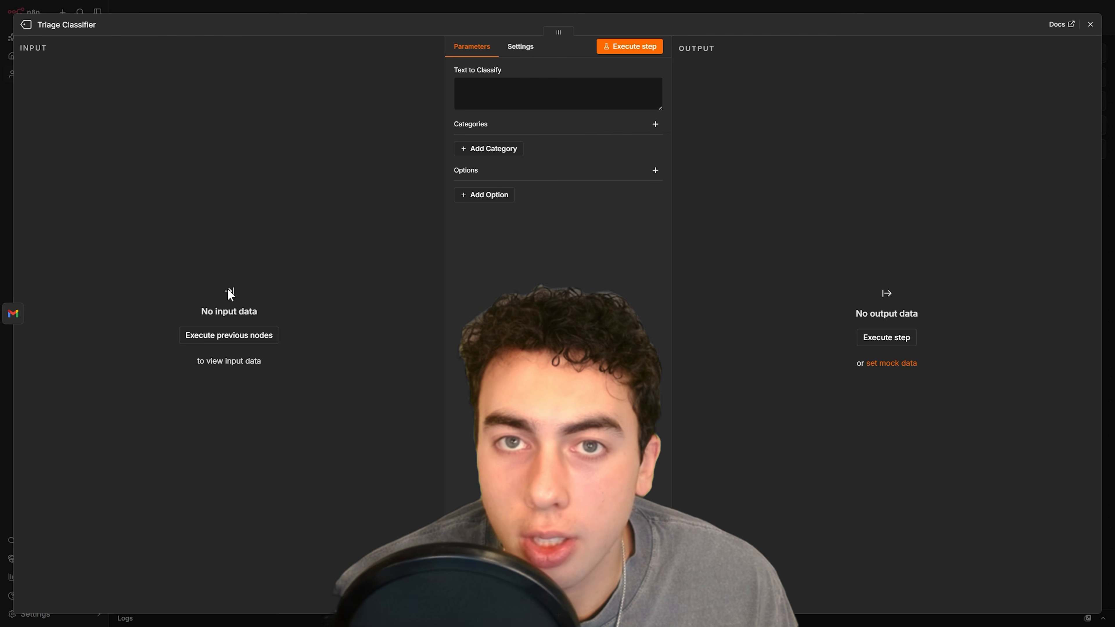
Step: Load the input data by executing the previous nodes and set Text to Classify to the expression {{ $json.text }}
{"action": "left_click", "coordinate": [228, 335]}
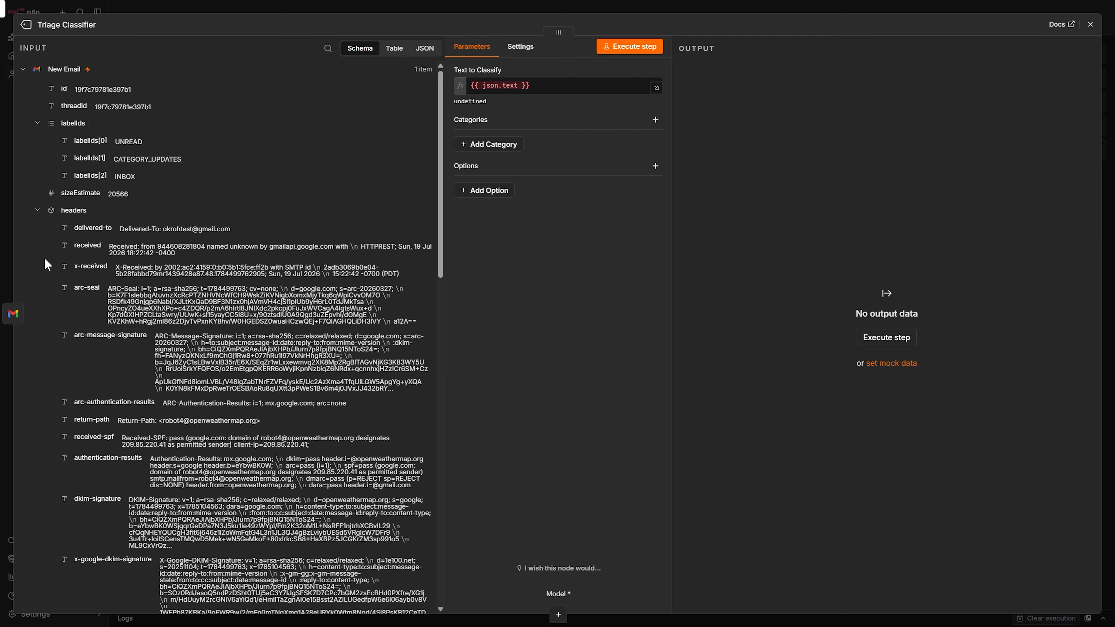
{"action": "left_click", "coordinate": [38, 213]}
{"action": "scroll", "coordinate": [42, 279], "scroll_direction": "down", "scroll_amount": 1}
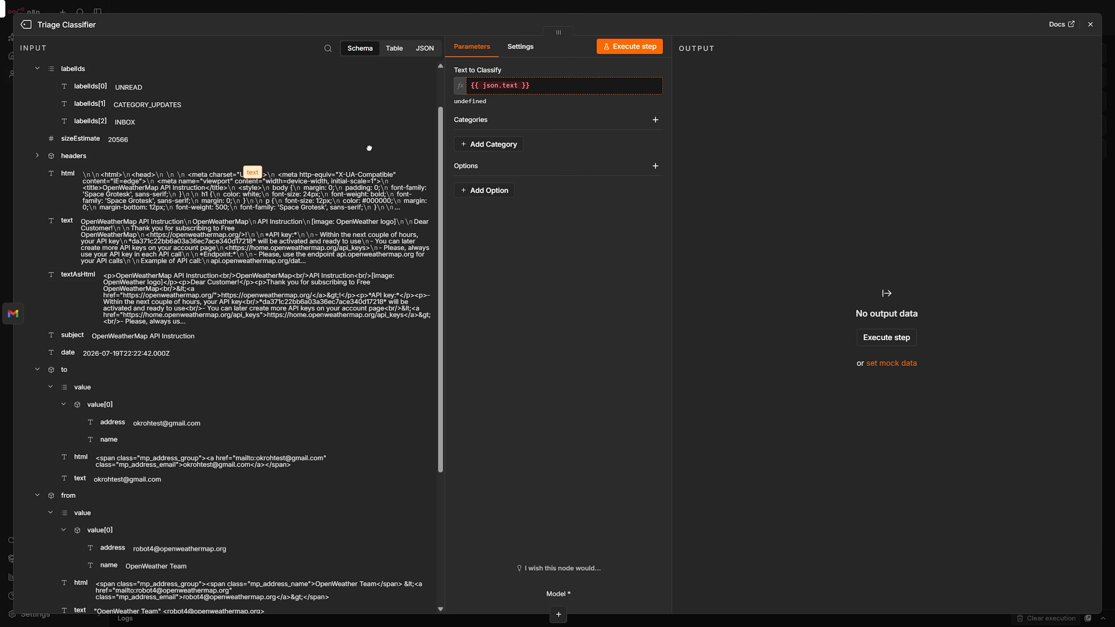
{"action": "left_click_drag", "start_coordinate": [70, 221], "coordinate": [562, 86]}
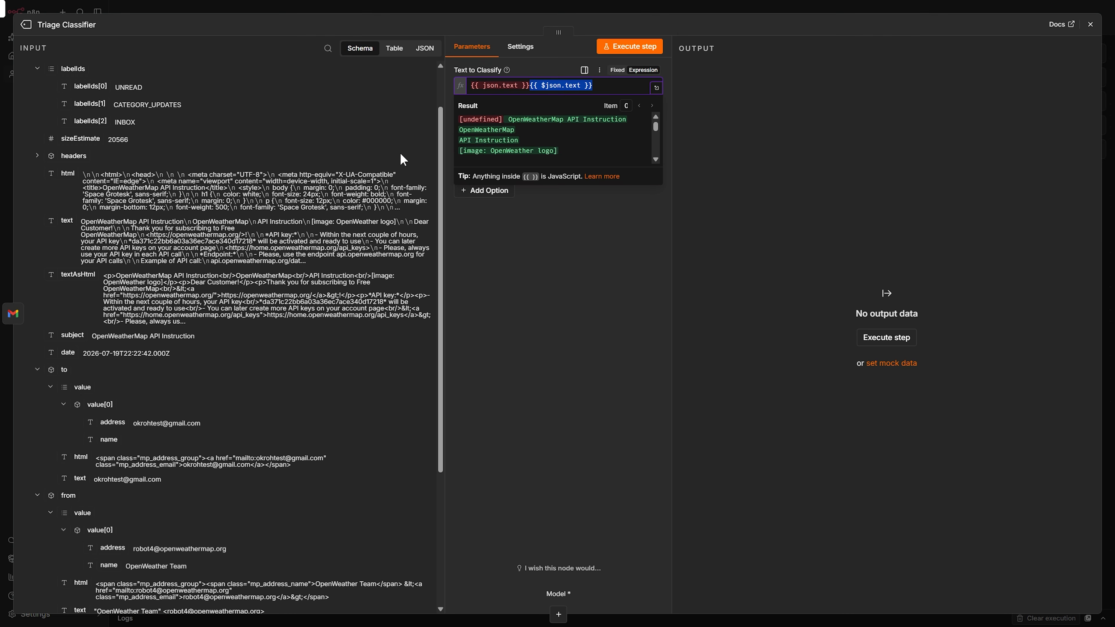
{"action": "key", "text": "ctrl+z"}
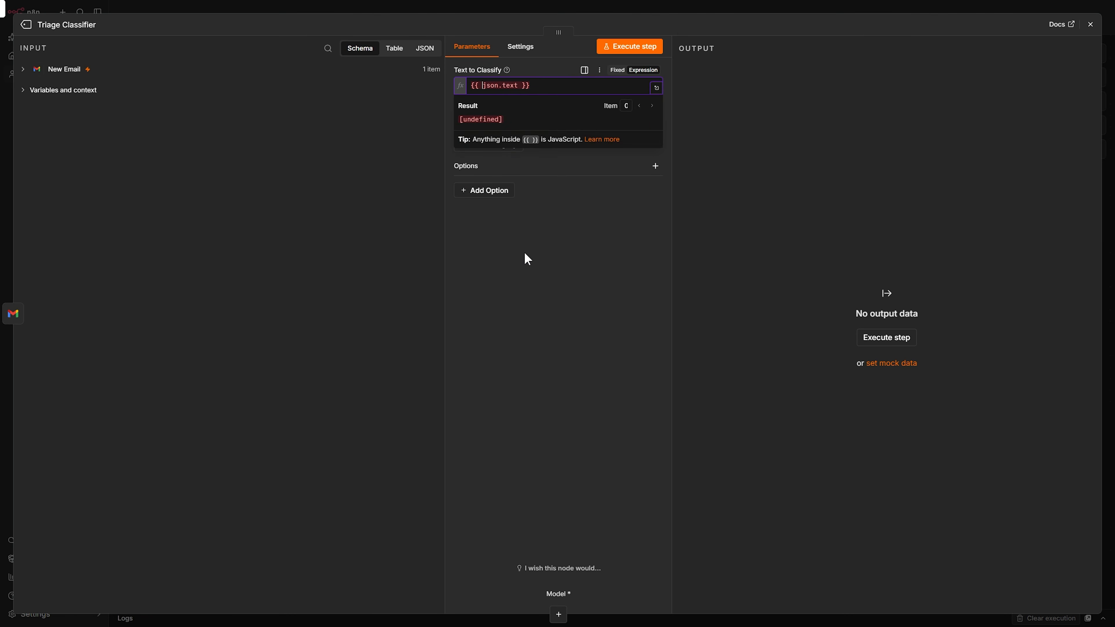
{"action": "left_click", "coordinate": [531, 265]}
Step: Run the Triage Classifier step as a test and return to the workflow canvas
{"action": "left_click", "coordinate": [623, 47]}
{"action": "key", "text": "Escape"}
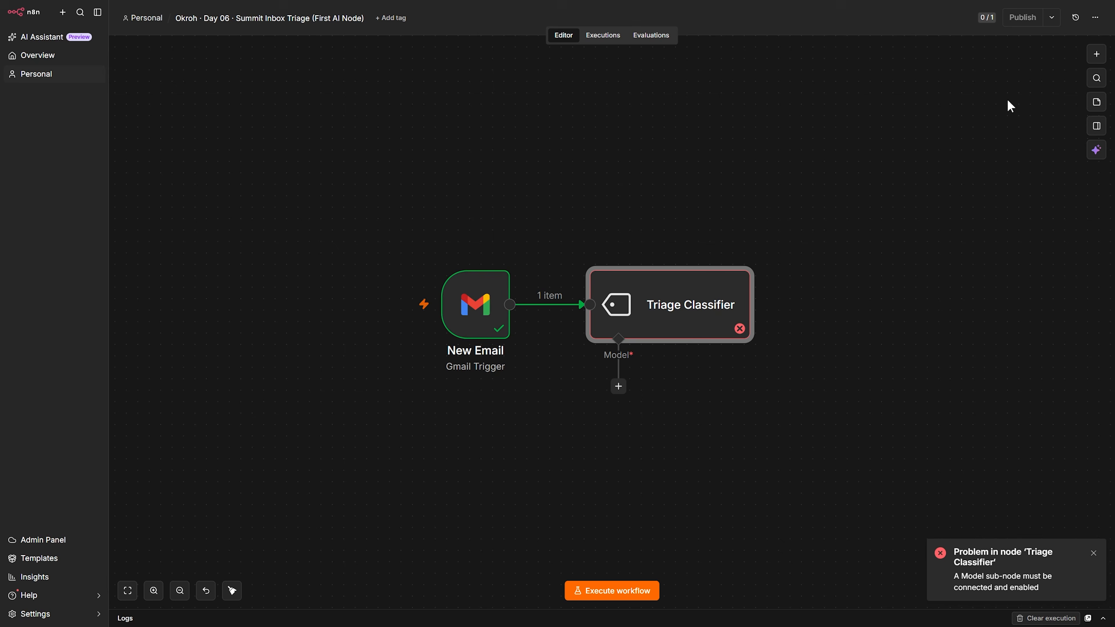
{"action": "scroll", "coordinate": [1009, 106], "scroll_direction": "down", "scroll_amount": 2}
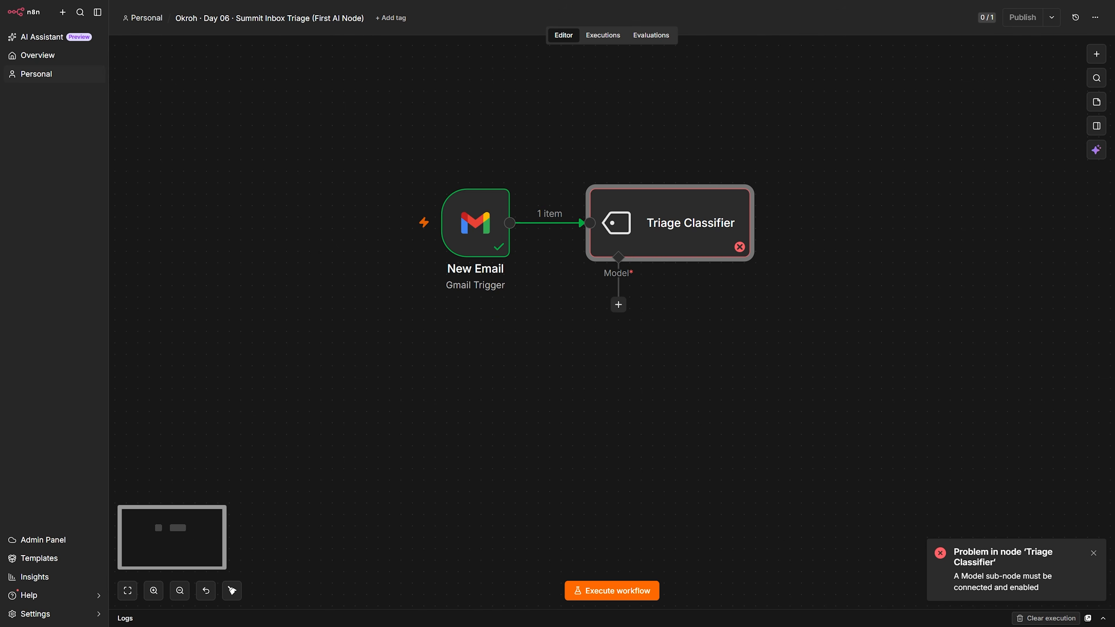
Step: Add an Emergency category to the Triage Classifier with description "No heat, no AC, water leak, gas smell. urgent same-day service language."
{"action": "double_click", "coordinate": [628, 236]}
{"action": "left_click", "coordinate": [487, 145]}
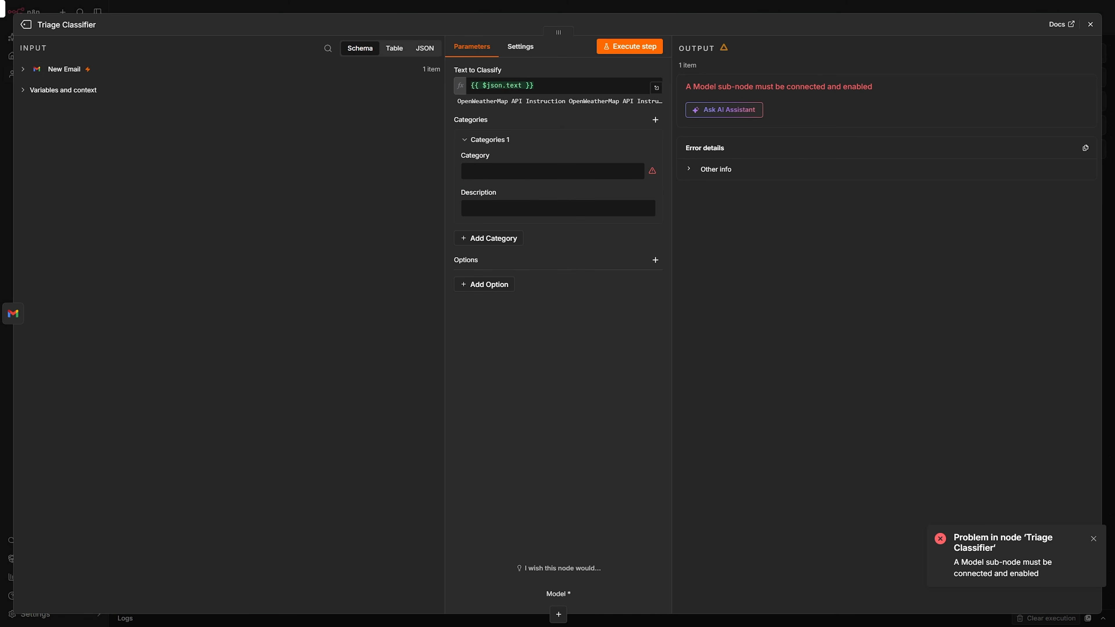
{"action": "type", "text": "Emergency"}
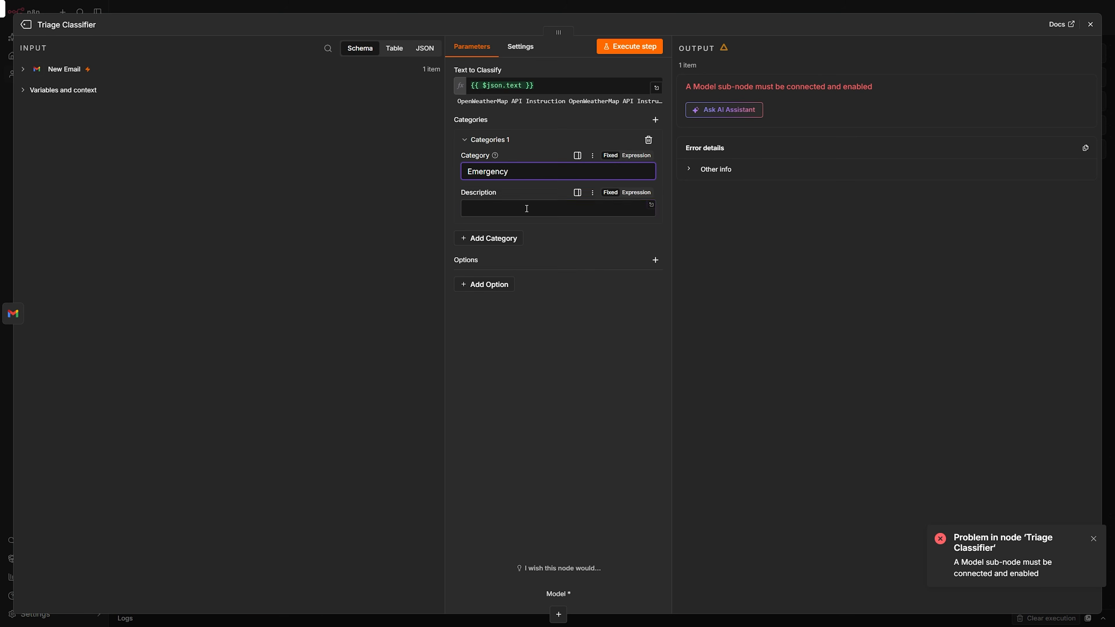
{"action": "key", "text": "Tab"}
{"action": "type", "text": "No"}
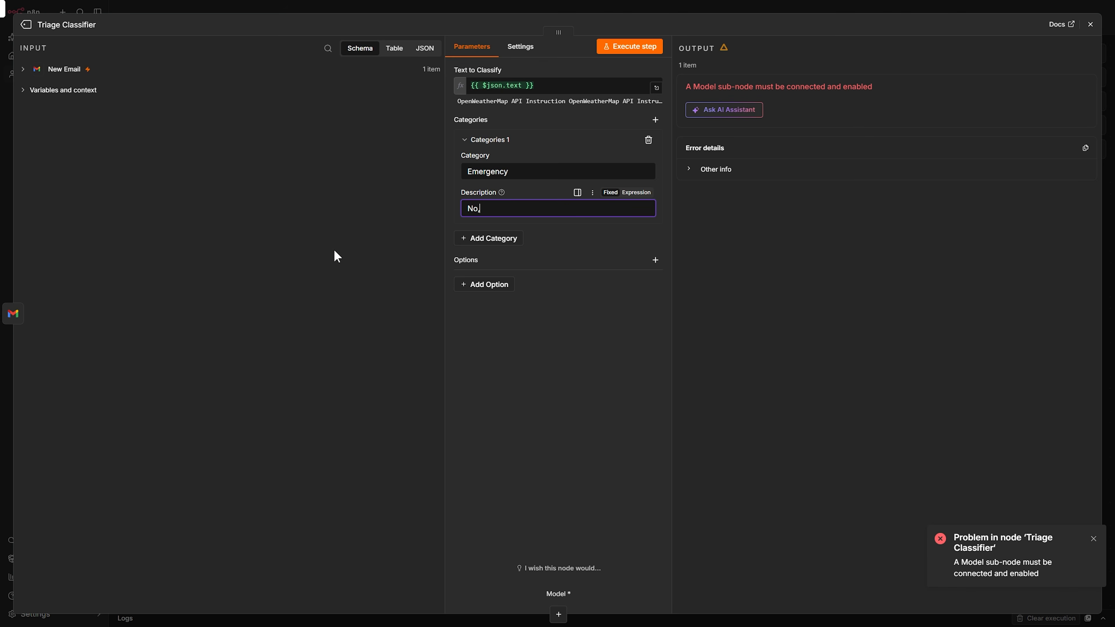
{"action": "type", "text": " heat, no AC, water leak, gas smell. urgent same"}
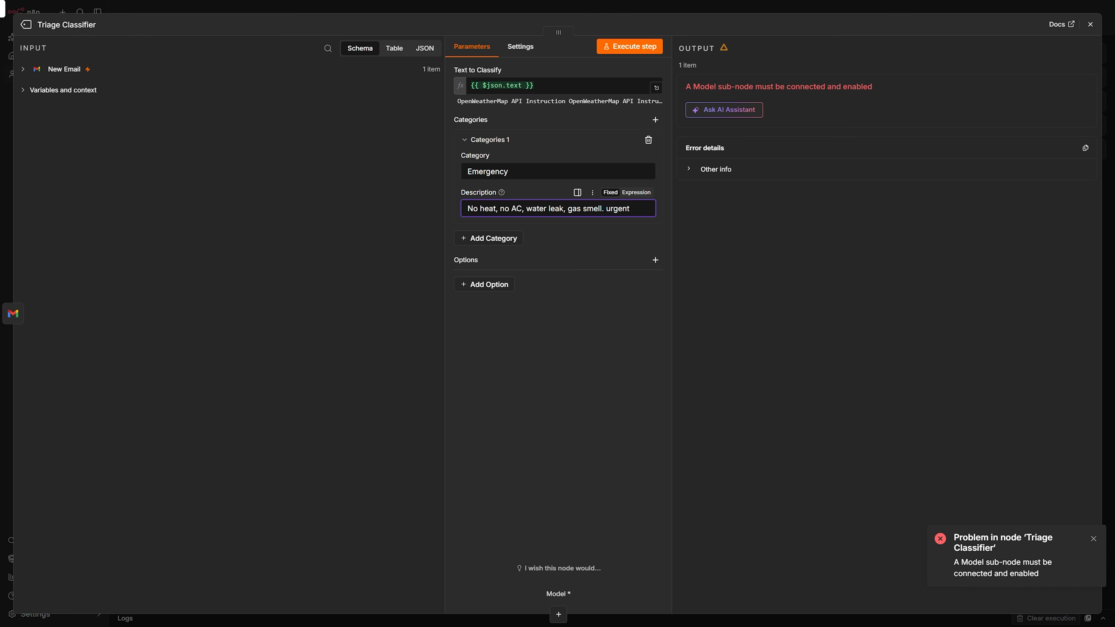
{"action": "left_click", "coordinate": [49, 286]}
{"action": "left_click", "coordinate": [639, 209]}
{"action": "type", "text": "-day service language."}
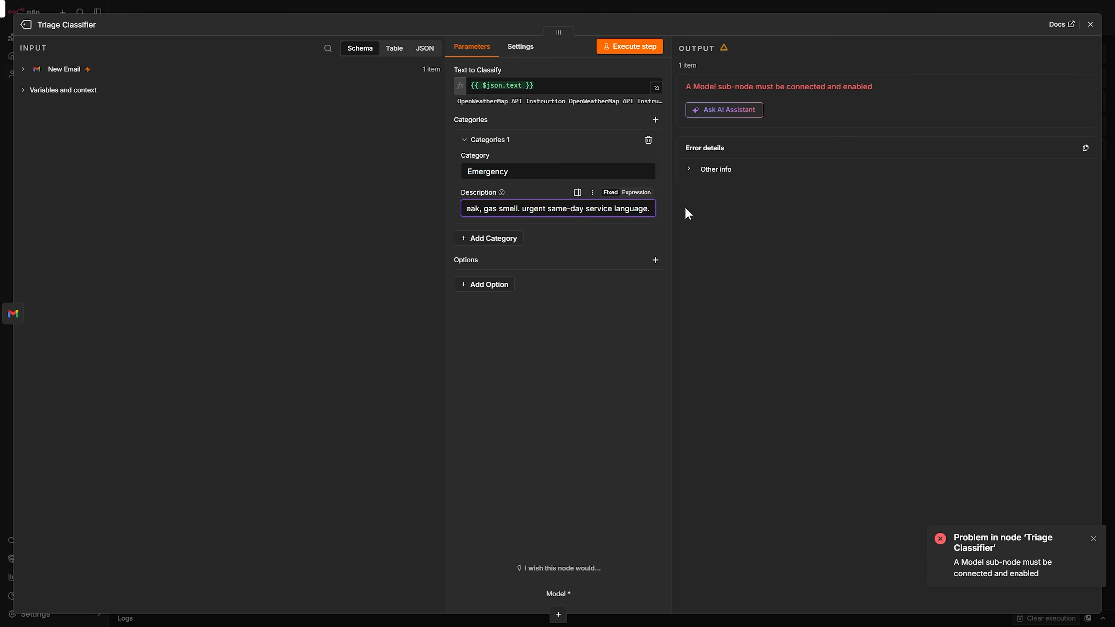
Step: Add a second category, Quote request, with description "Asking for pricing, estimates, new install or replacement quotes"
{"action": "left_click", "coordinate": [488, 238]}
{"action": "left_click", "coordinate": [504, 271]}
{"action": "type", "text": "Quote request"}
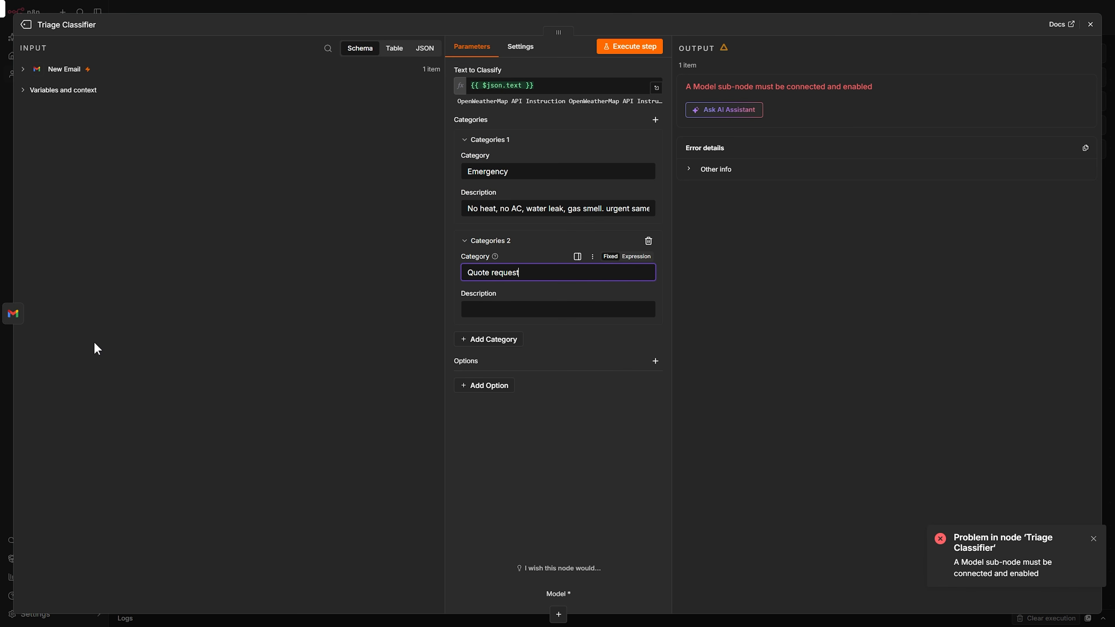
{"action": "key", "text": "Tab"}
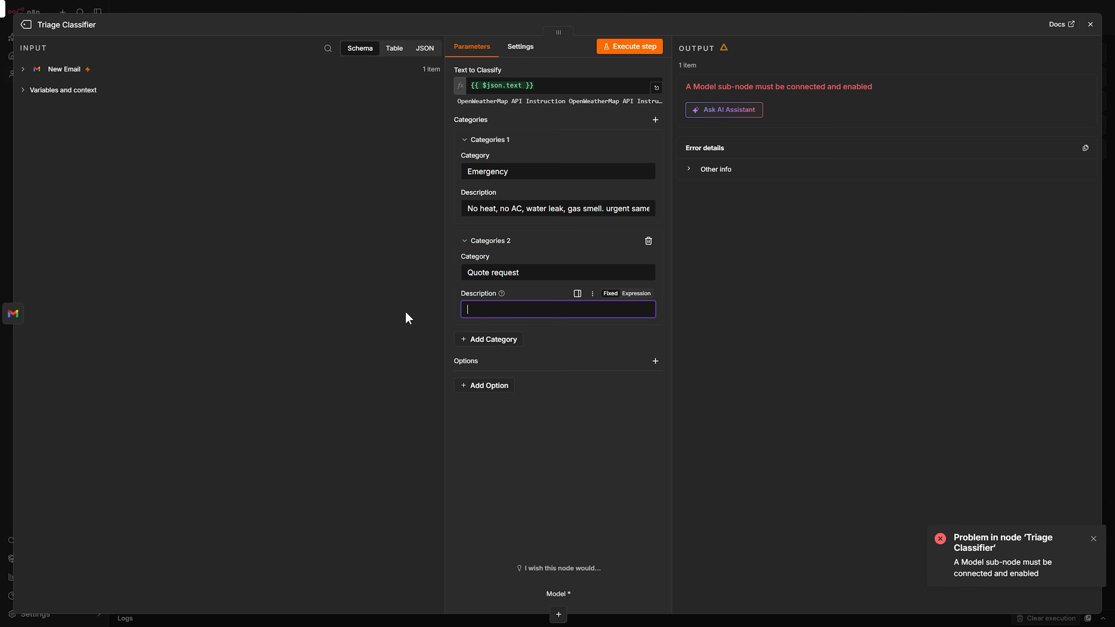
{"action": "type", "text": "Asking for pricin"}
{"action": "type", "text": "g, estimates, new install"}
{"action": "type", "text": " or replacement quotes"}
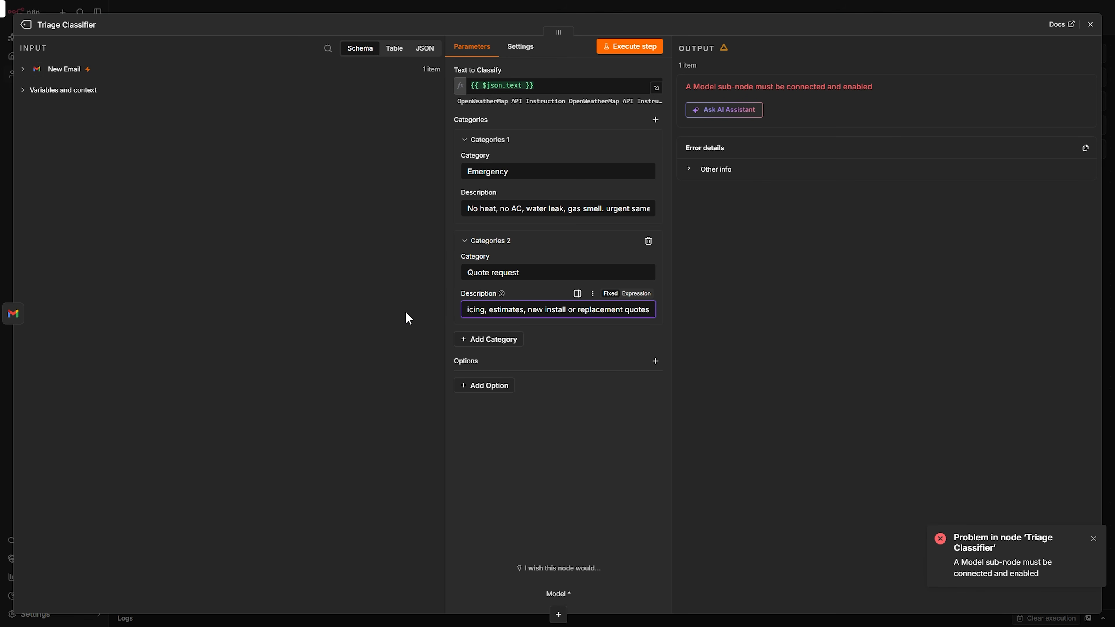
{"action": "left_click", "coordinate": [436, 317]}
Step: Add a third category, Billing, with description "Invoices, payments, receipts, refunds, billing questions"
{"action": "left_click", "coordinate": [488, 339]}
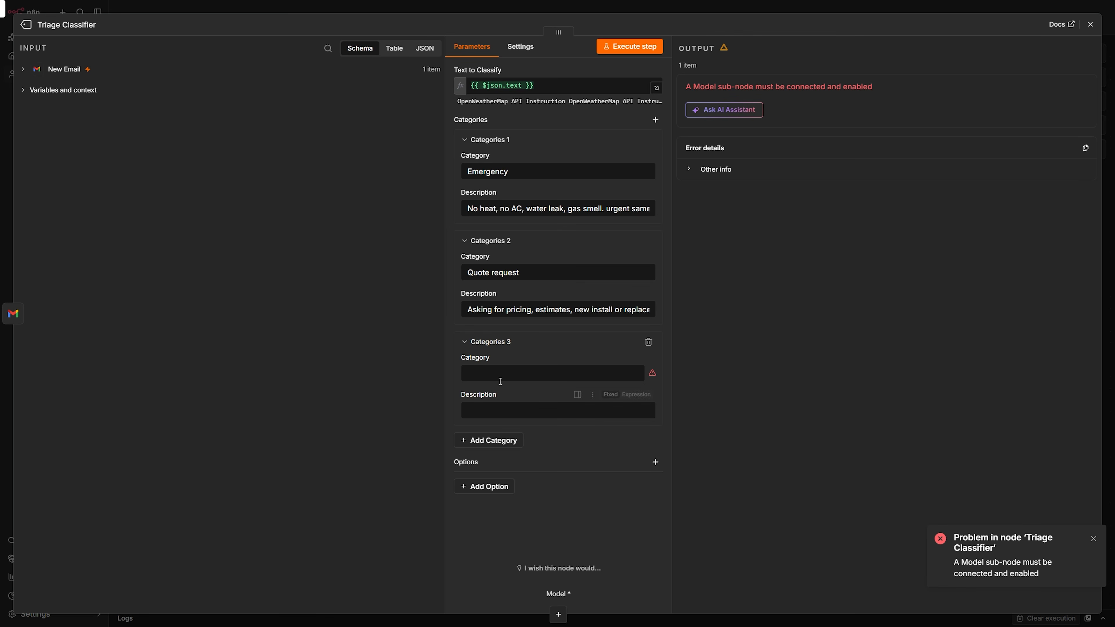
{"action": "left_click", "coordinate": [475, 373]}
{"action": "type", "text": "Billing"}
{"action": "left_click", "coordinate": [469, 410]}
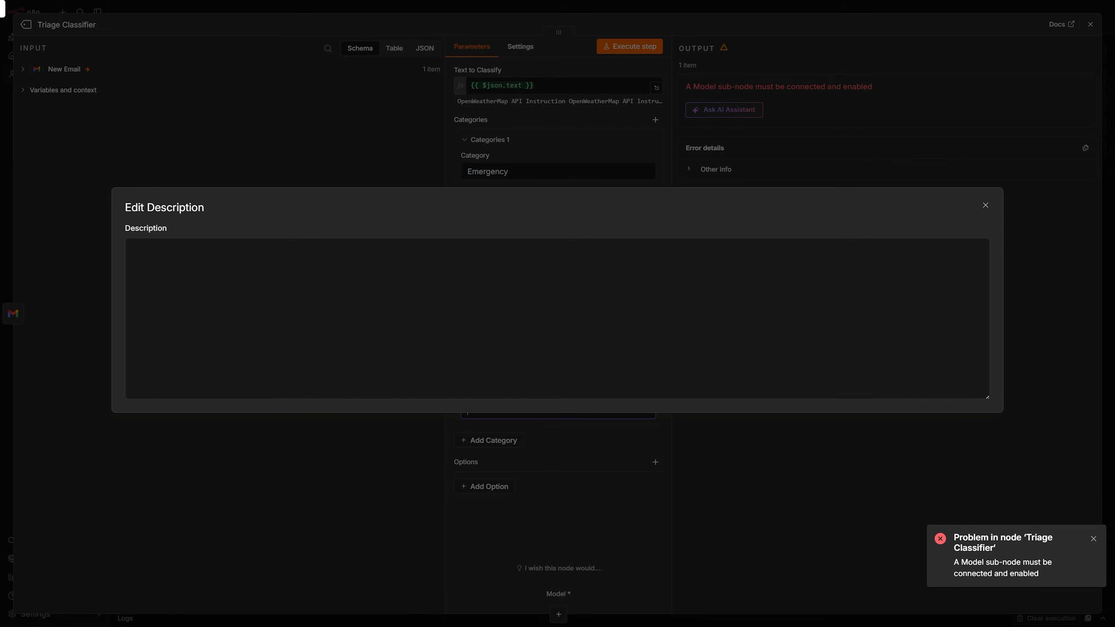
{"action": "left_click", "coordinate": [280, 310]}
{"action": "type", "text": "Invoice"}
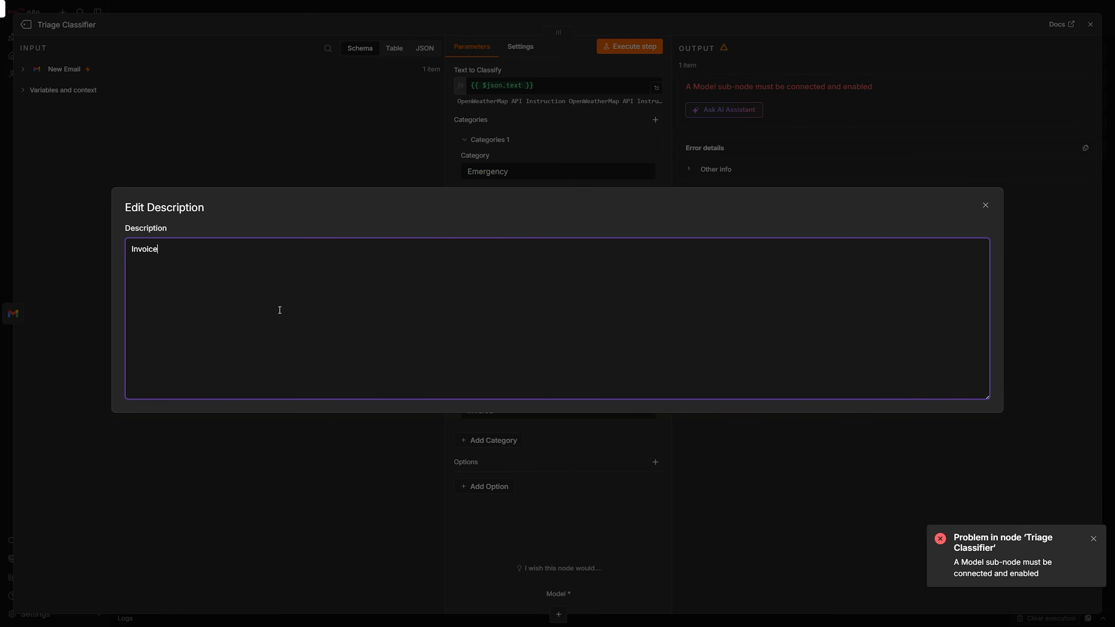
{"action": "type", "text": "s, payments, receipts, refunds, billing questions"}
{"action": "left_click", "coordinate": [985, 205]}
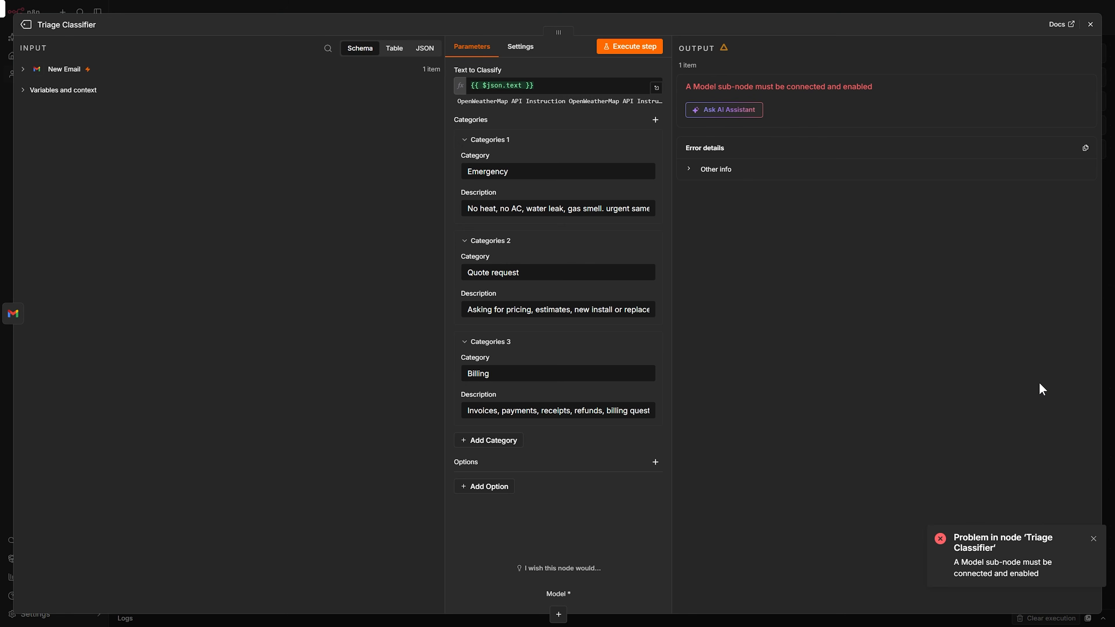
Step: Add a fourth category, Other, with description "Newsletters, vendors, spam, anything that fits nowhere else"
{"action": "left_click", "coordinate": [488, 440]}
{"action": "type", "text": "Other"}
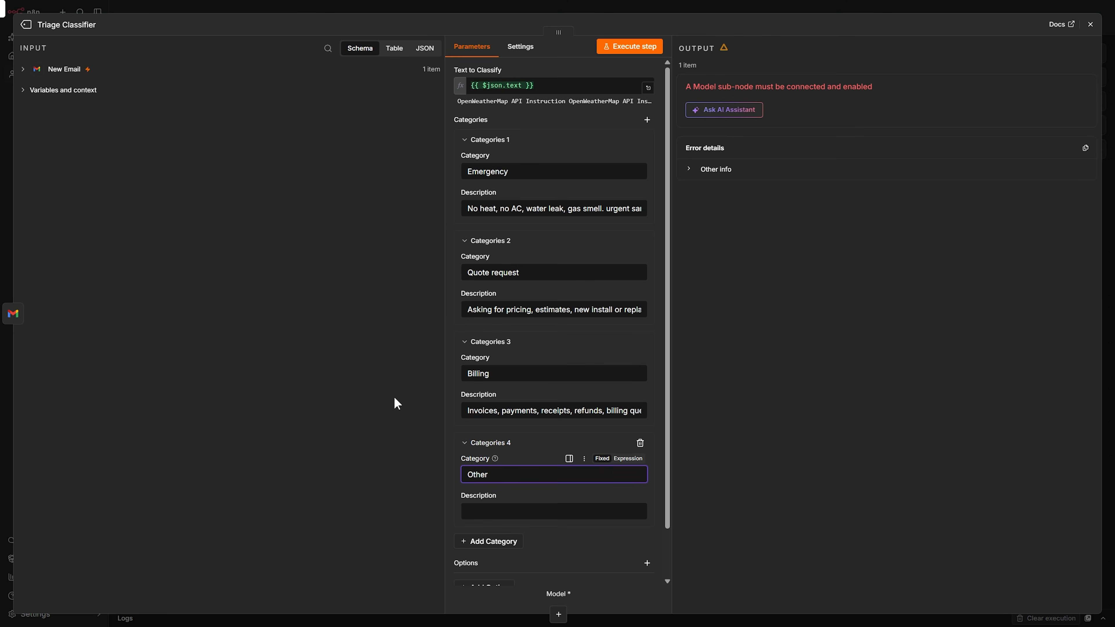
{"action": "key", "text": "Tab"}
{"action": "type", "text": "Newsletters, vendors, spam."}
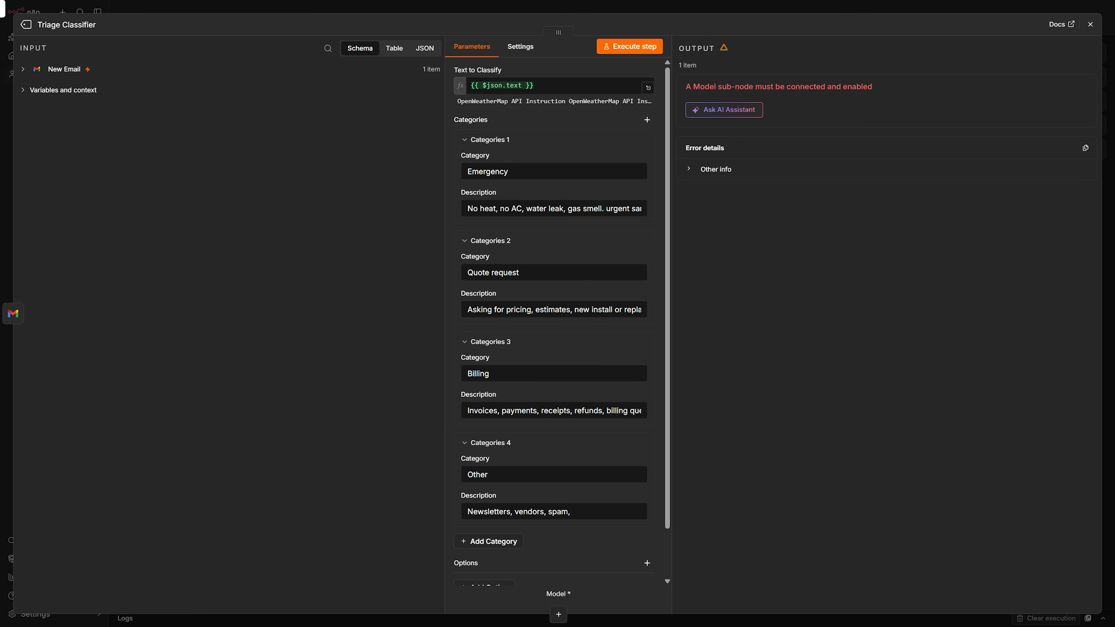
{"action": "type", "text": ",a"}
{"action": "key", "text": "BackSpace"}
{"action": "type", "text": "anything that fits nowhere else"}
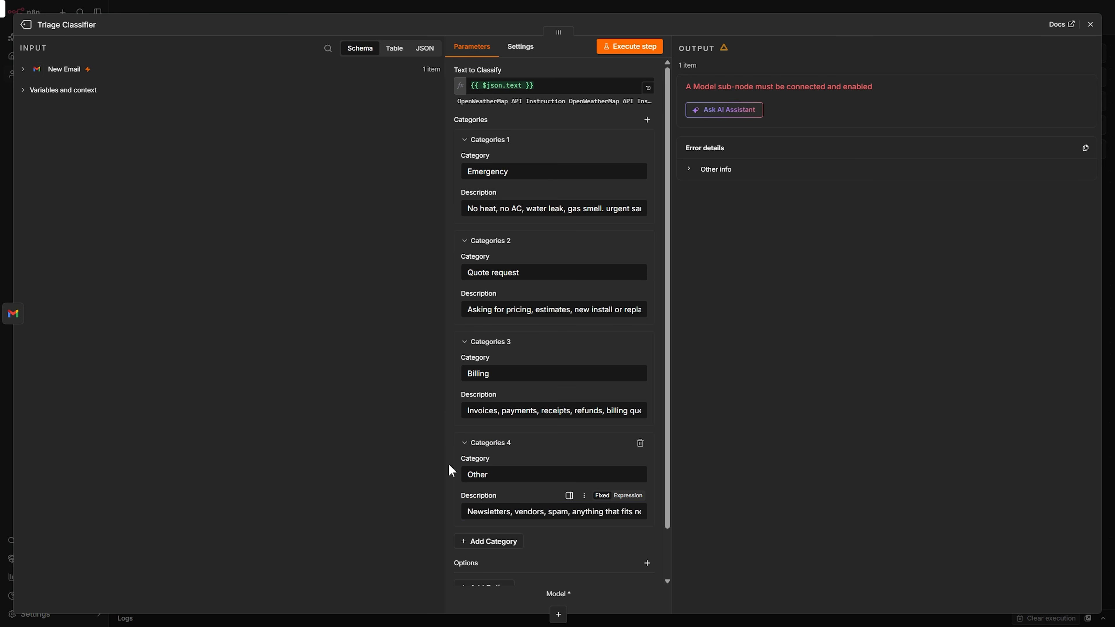
{"action": "scroll", "coordinate": [450, 471], "scroll_direction": "down", "scroll_amount": 2}
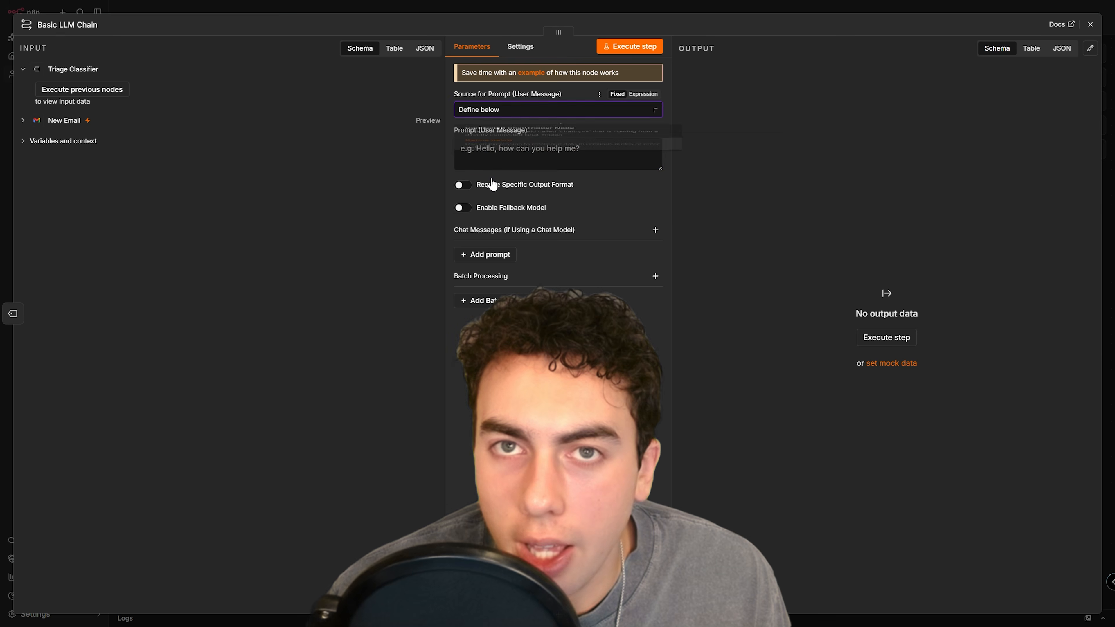
Step: Switch the user message prompt to an expression and rename the node "Draft - Emergency Reply"
{"action": "left_click", "coordinate": [477, 153]}
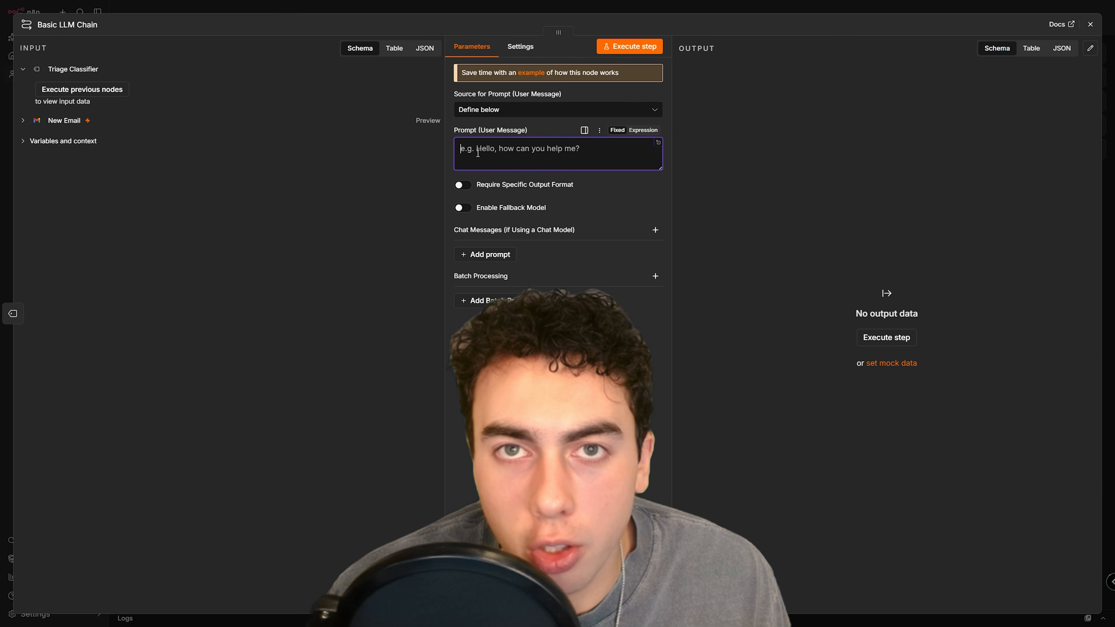
{"action": "left_click", "coordinate": [643, 130]}
{"action": "left_click", "coordinate": [168, 152]}
{"action": "type", "text": "Draft"}
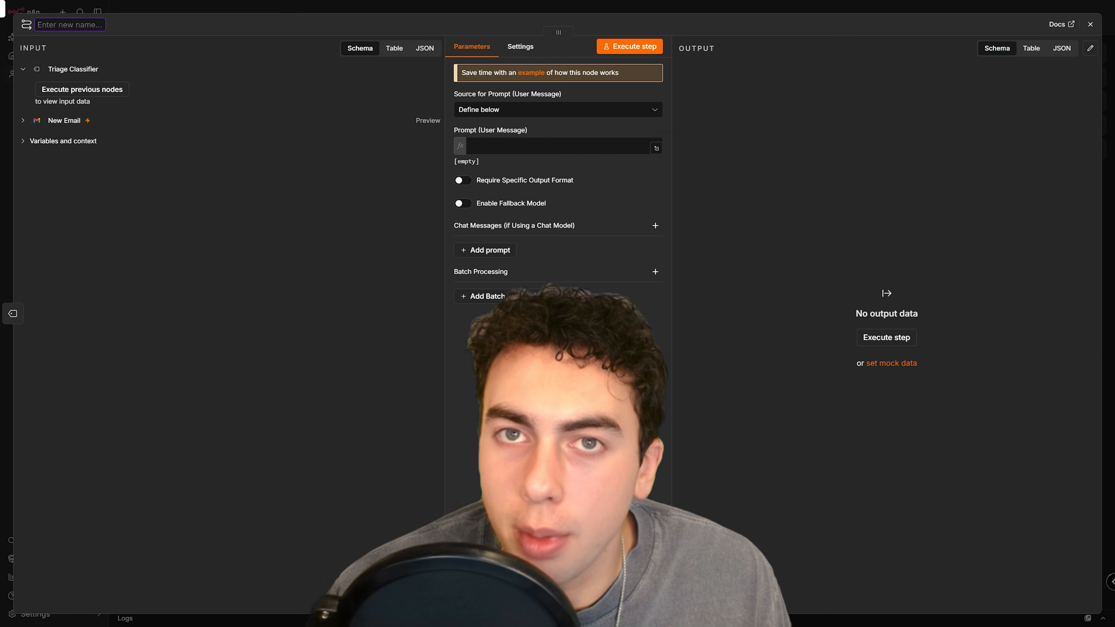
{"action": "type", "text": " - Emergency Reply"}
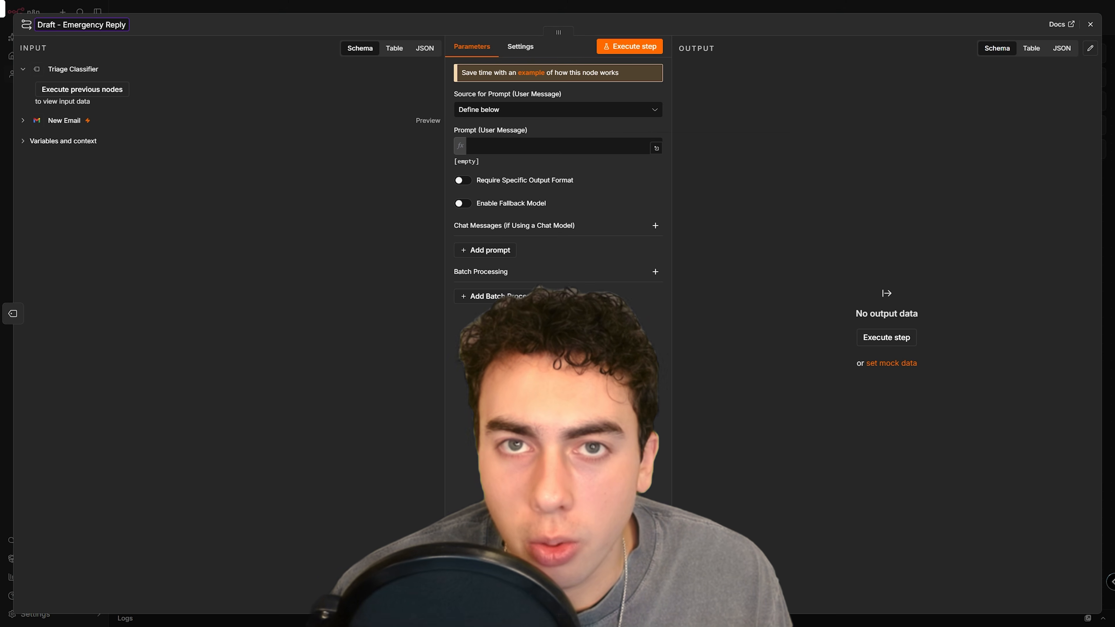
Step: Begin the prompt with "You draft replies for Summit Heating & Air (HVAC, 6 techs, owner" followed by the owner's first name
{"action": "left_click", "coordinate": [656, 148]}
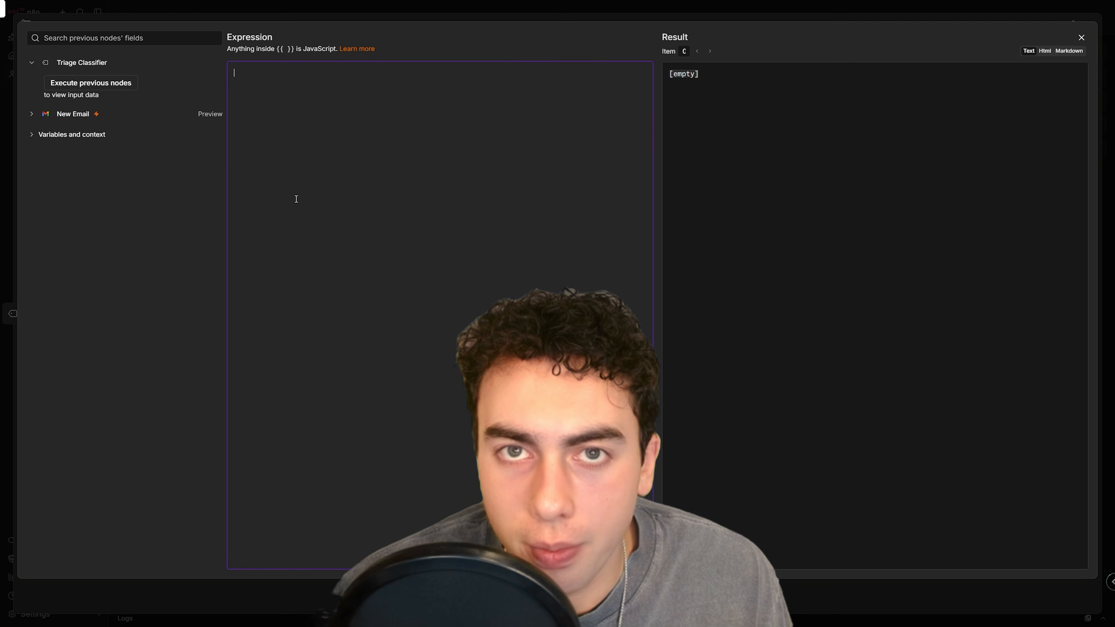
{"action": "type", "text": "You draft replies for S"}
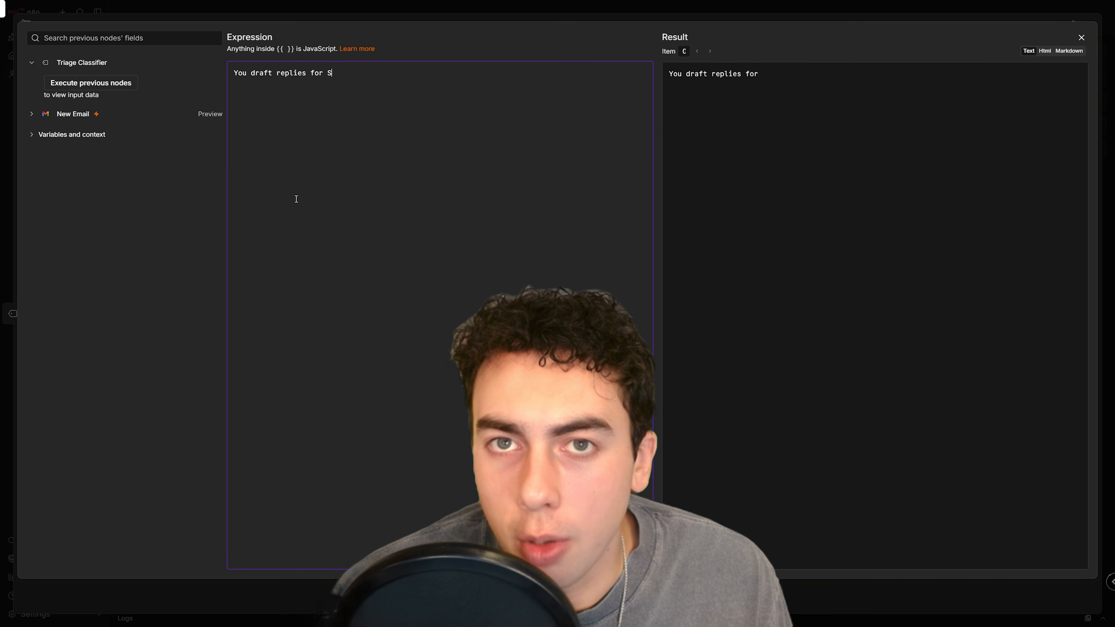
{"action": "type", "text": "ummit Heating and"}
{"action": "key", "text": "BackSpace"}
{"action": "key", "text": "BackSpace"}
{"action": "key", "text": "BackSpace"}
{"action": "key", "text": "BackSpace"}
{"action": "type", "text": "& Air"}
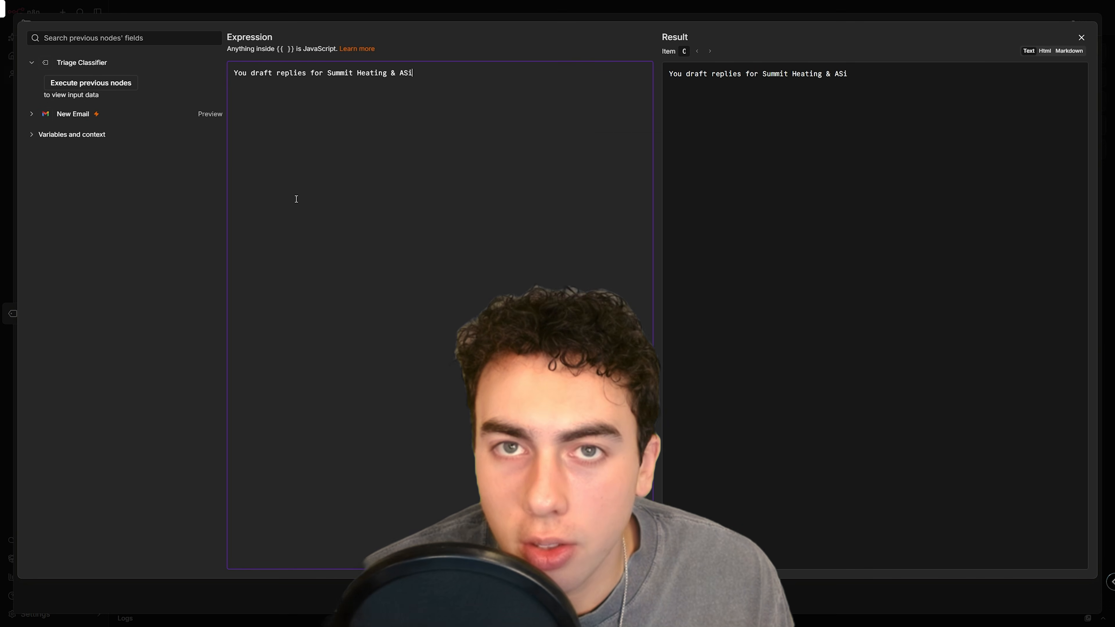
{"action": "type", "text": " (HVAC)"}
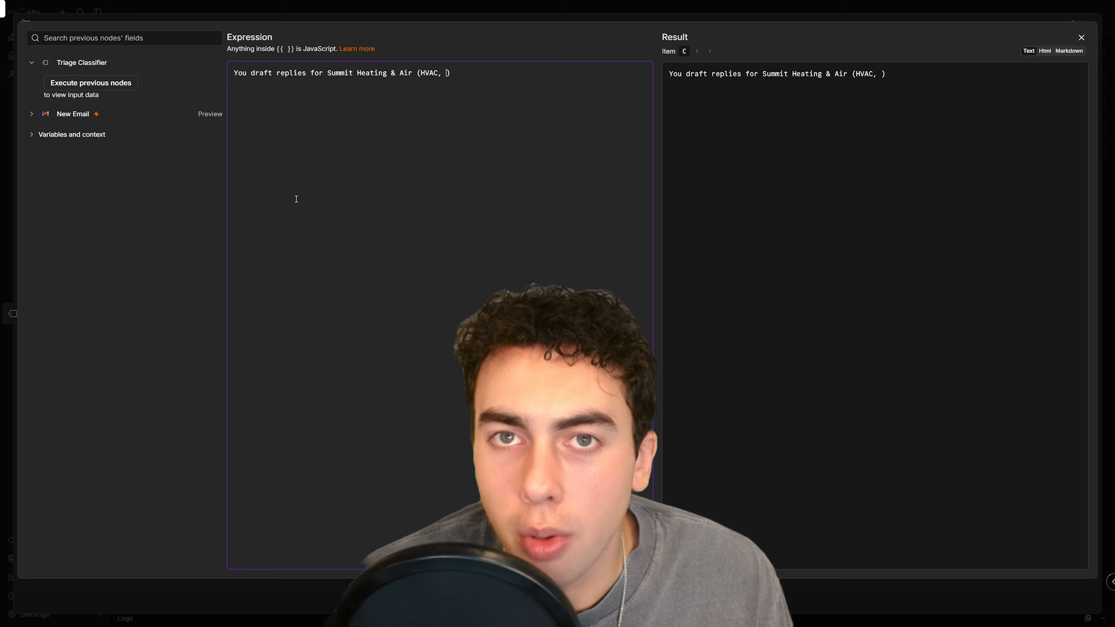
{"action": "type", "text": ", 6 techs own"}
{"action": "key", "text": "BackSpace"}
{"action": "key", "text": "BackSpace"}
{"action": "key", "text": "BackSpace"}
{"action": "key", "text": "BackSpace"}
{"action": "type", "text": ", owner Mike"}
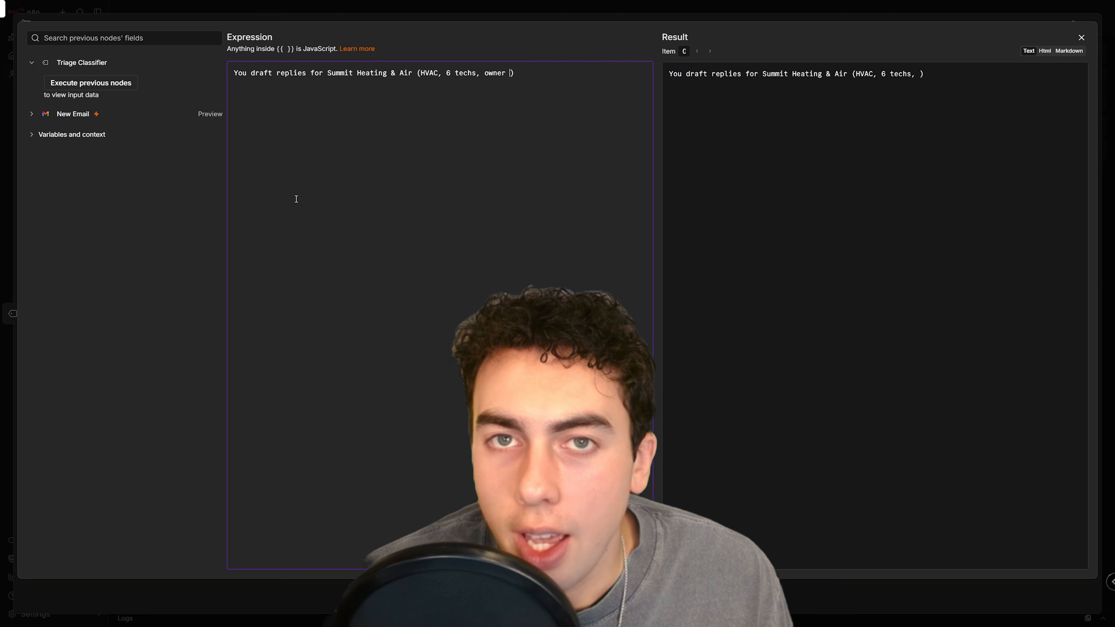
Step: Add to the prompt: "Write a short, warm, plain-text reply to the customer email below. No prices unless they were already quoted. Sign as 'The Summit Team'"
{"action": "type", "text": ". Write a "}
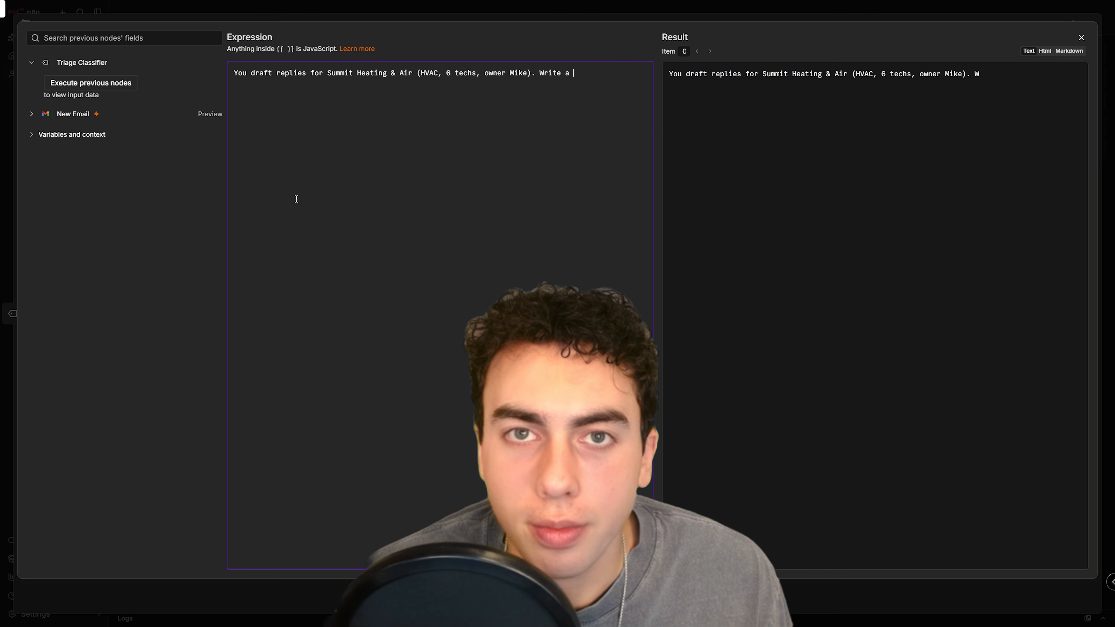
{"action": "type", "text": "short, warm,"}
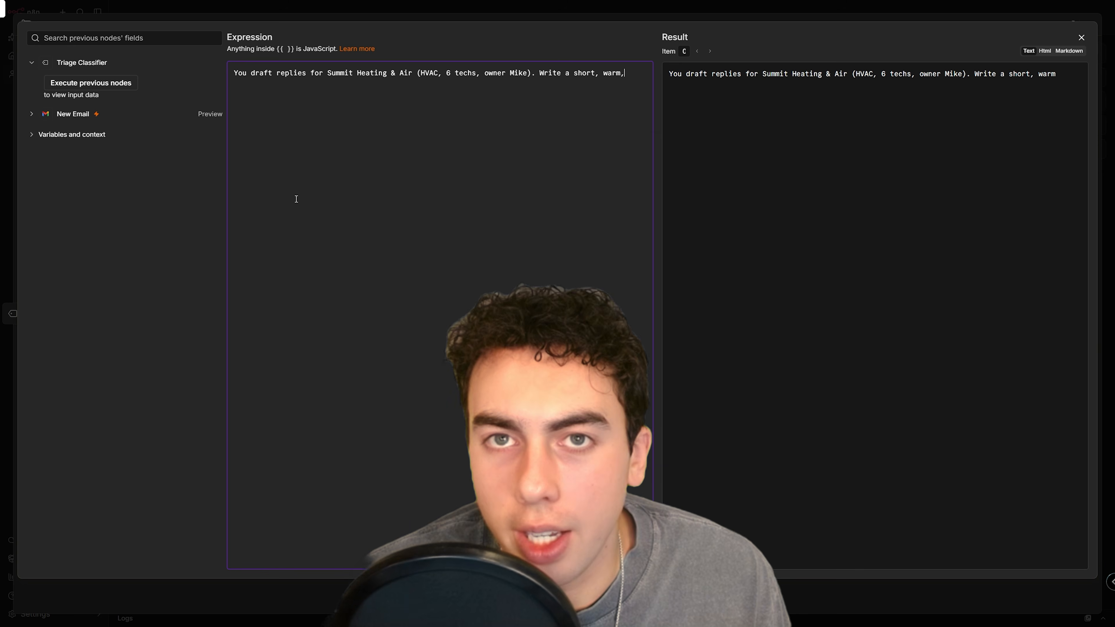
{"action": "type", "text": " plain-text reply  to the "}
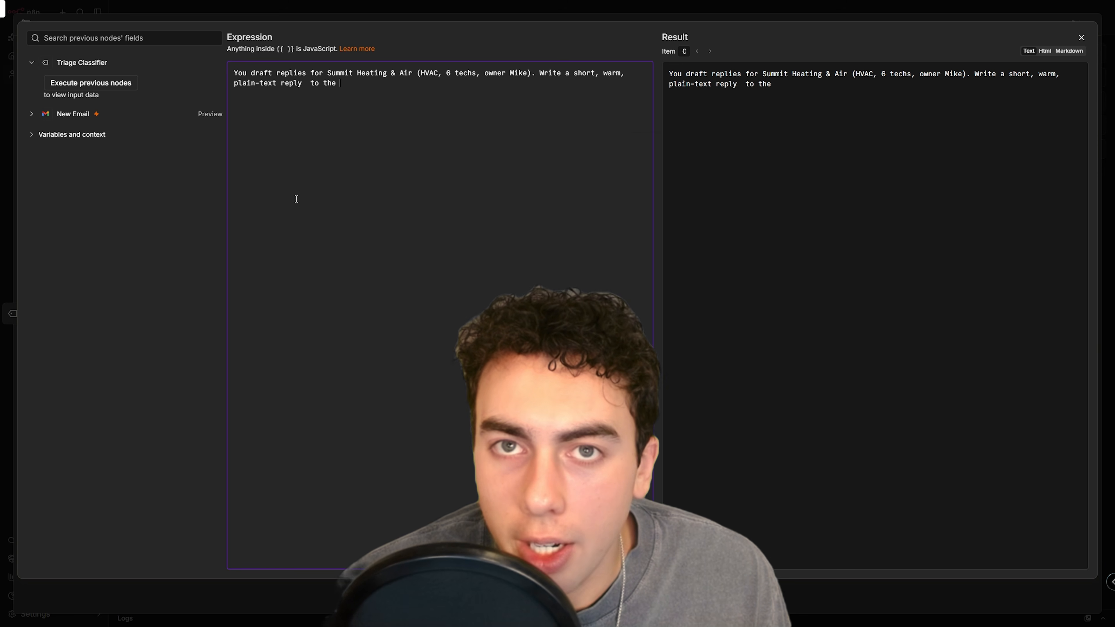
{"action": "type", "text": "customer email below. No prices unless "}
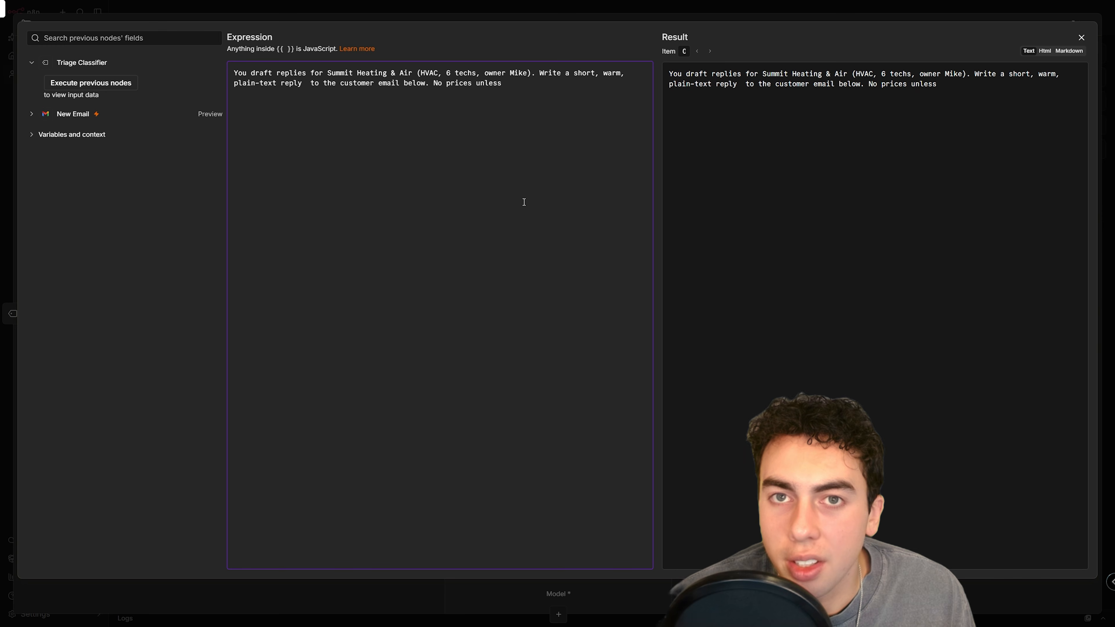
{"action": "type", "text": "they were alk"}
{"action": "type", "text": "y quoted"}
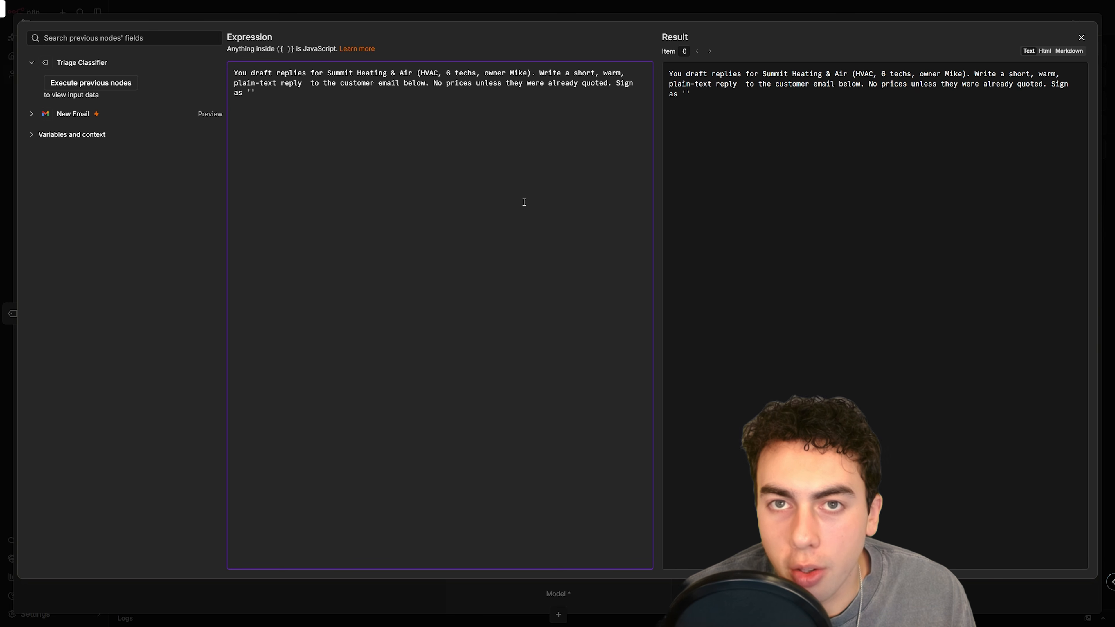
{"action": "type", "text": ". Sign as 'The Summit Team"}
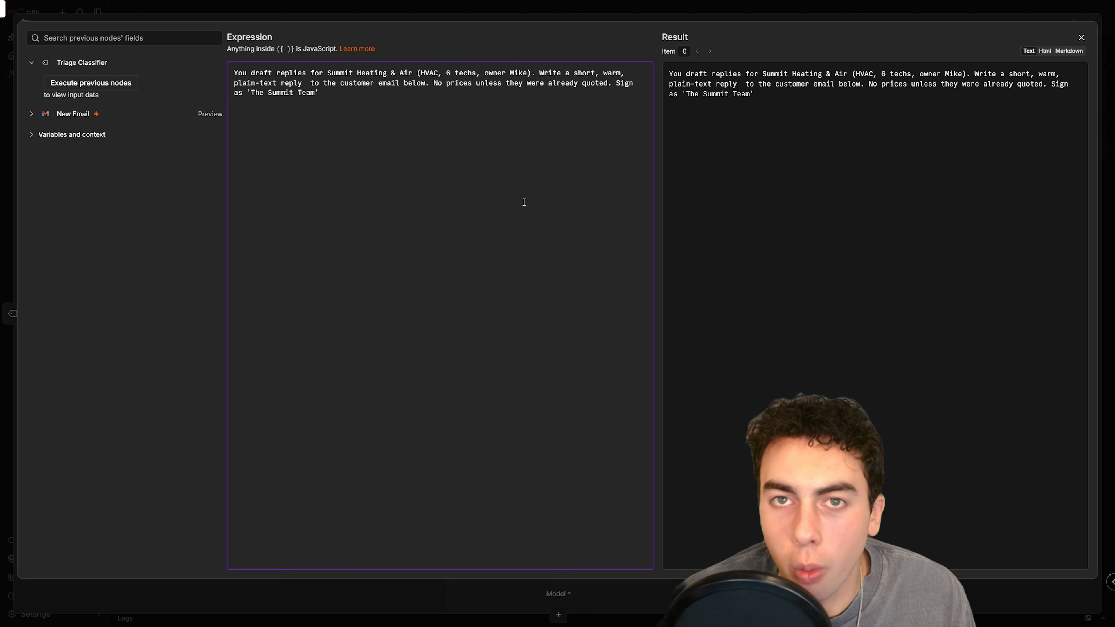
Step: Add a paragraph telling it to acknowledge the emergency, say a tech is being dispatched with a call within 15 minutes, and give the emergency line's phone number
{"action": "type", "text": "Acknowledge the emerge"}
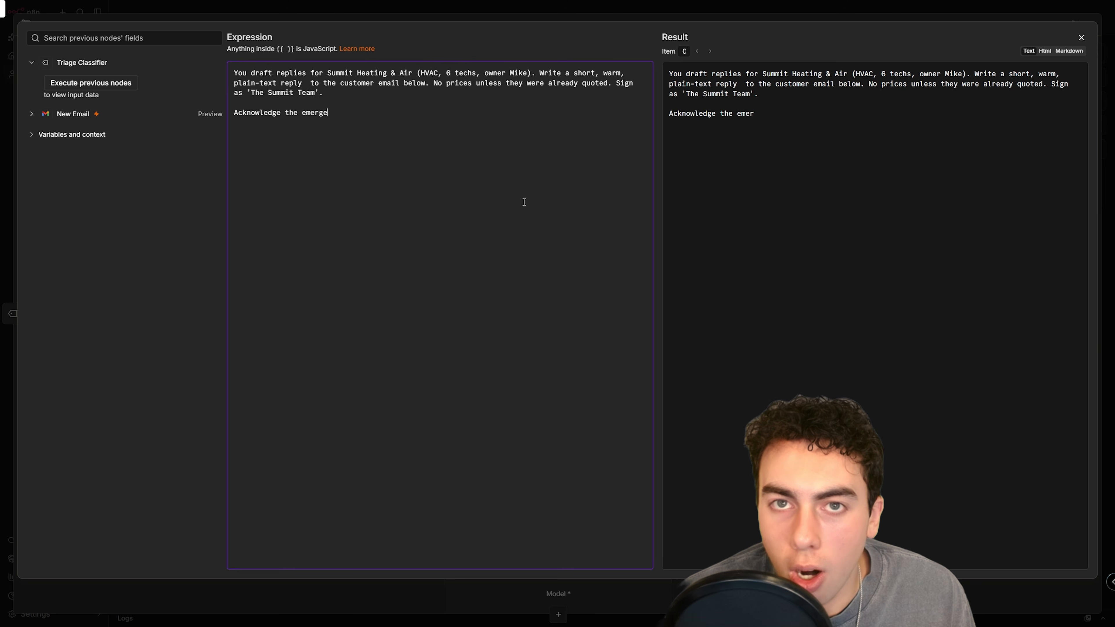
{"action": "type", "text": "ncy, say a tech is being dispatche"}
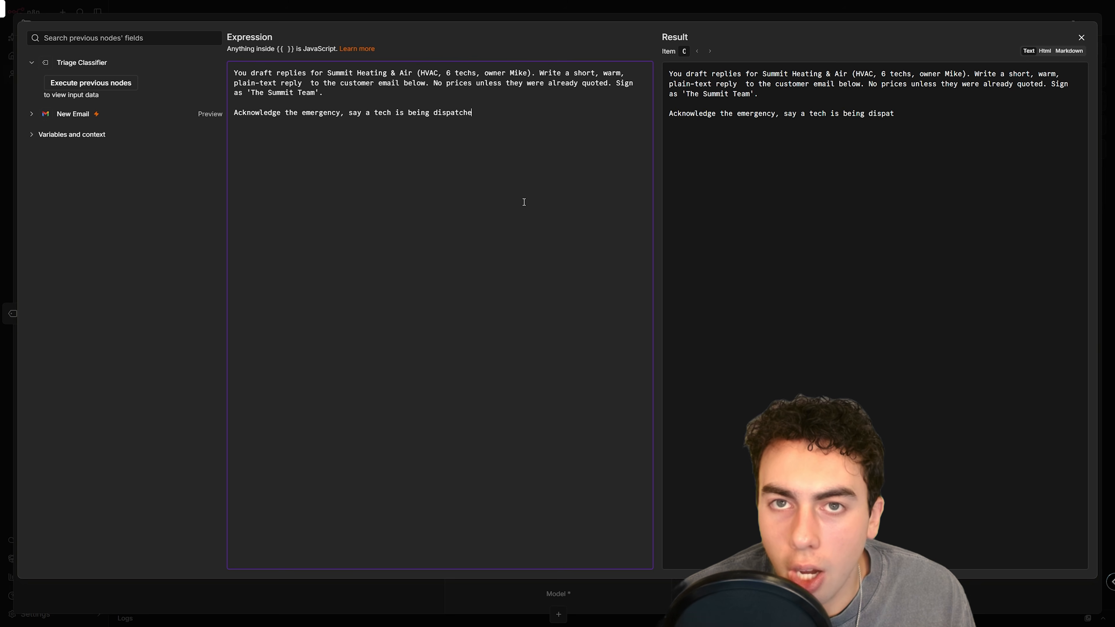
{"action": "type", "text": "d and they will get a call within "}
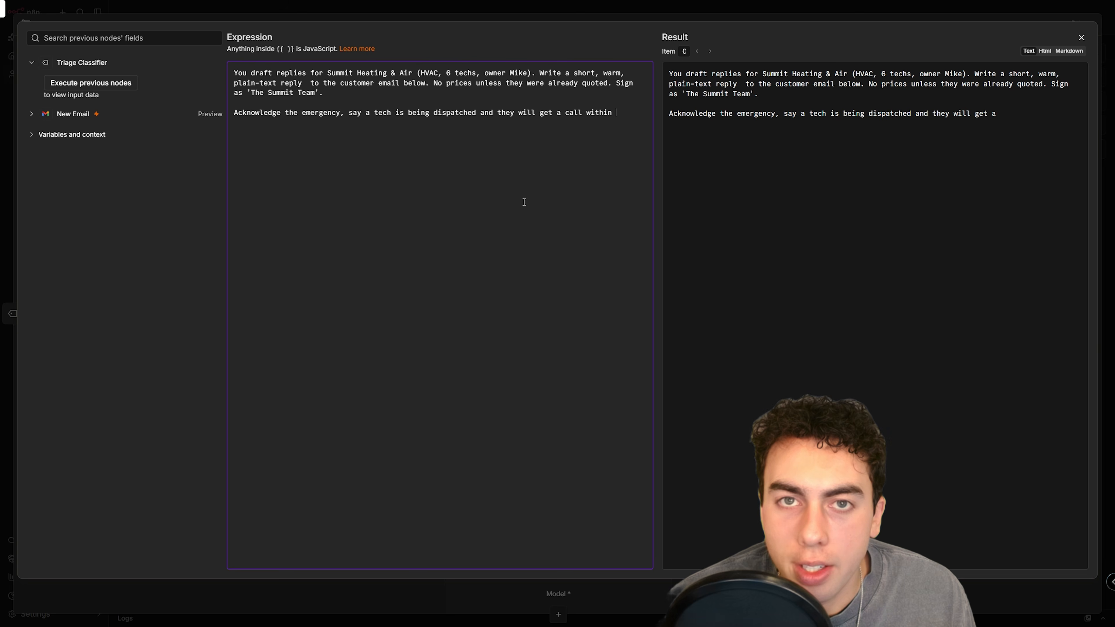
{"action": "type", "text": "15 minutes. Give the emerge"}
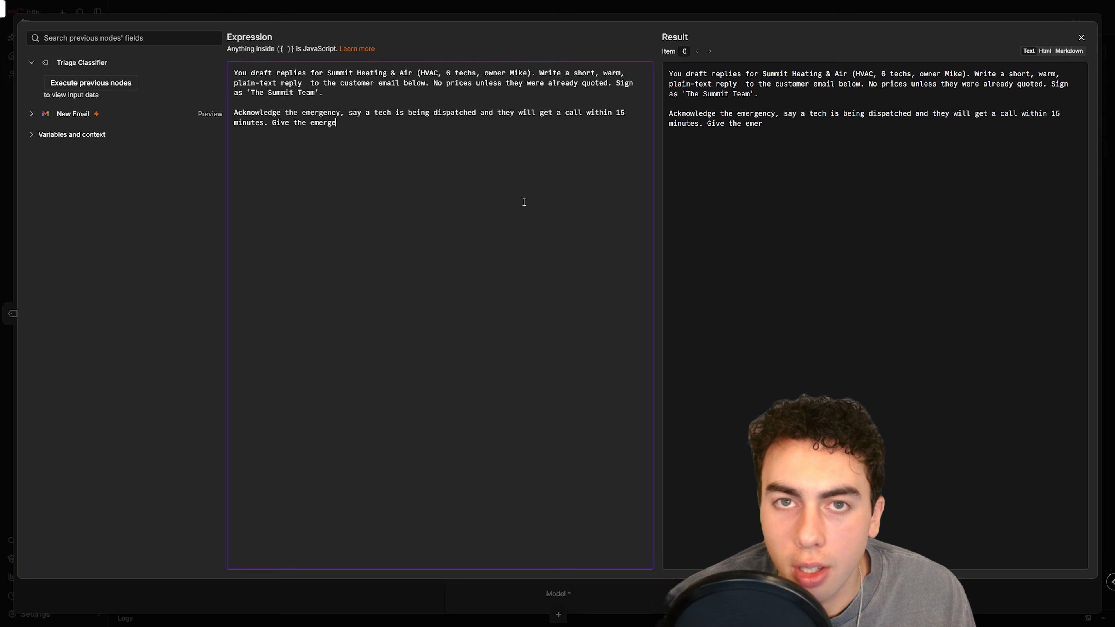
{"action": "type", "text": "ncy line: (555) 010"}
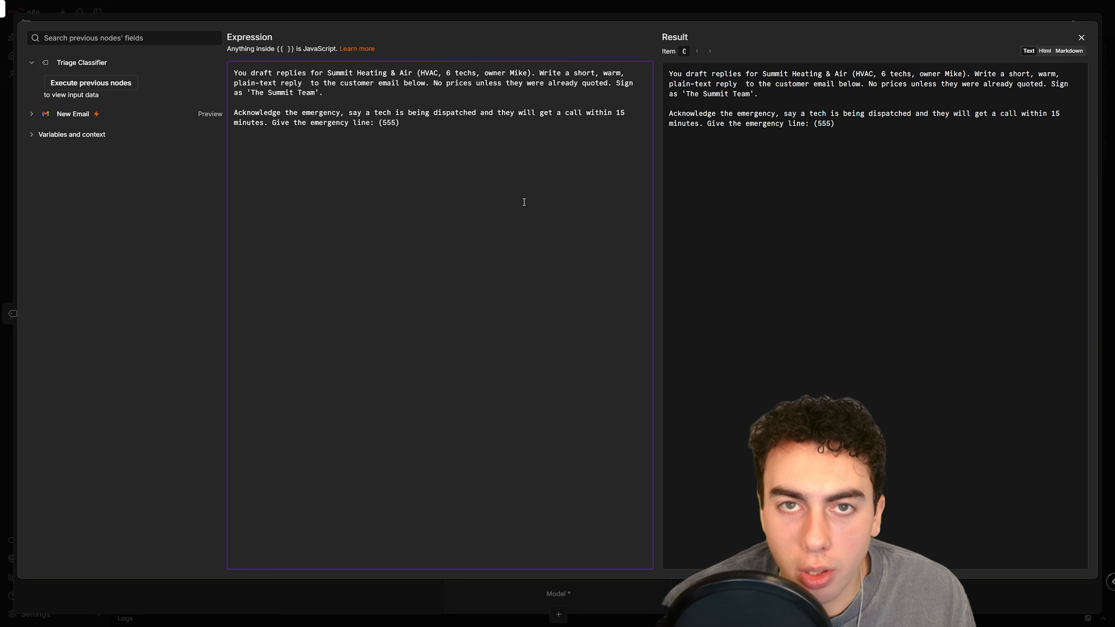
{"action": "type", "text": "-4400"}
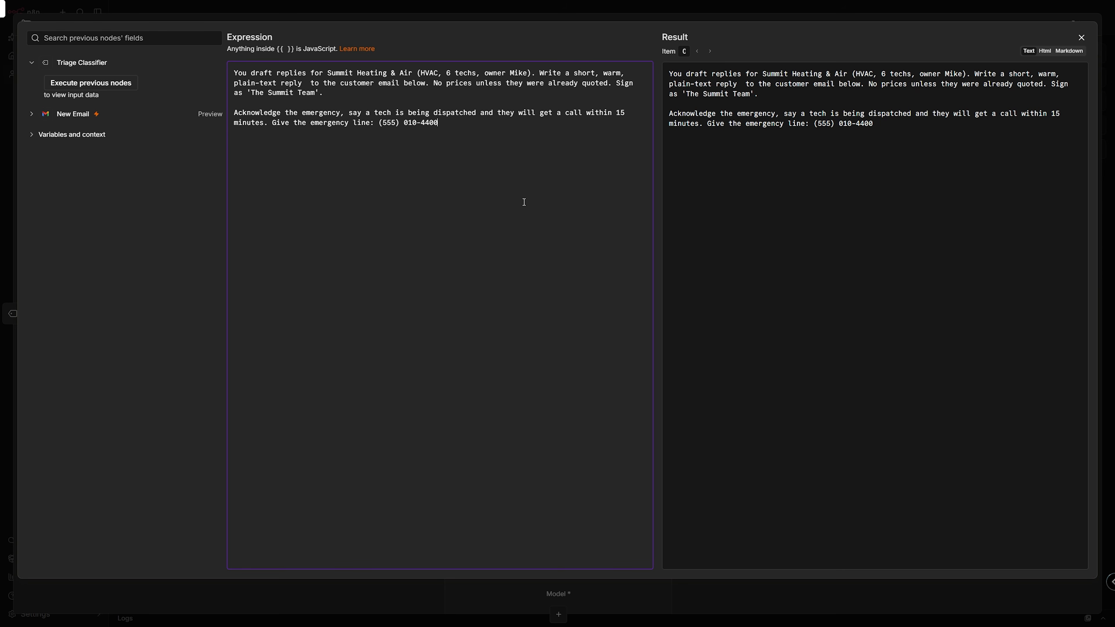
Step: Add a "CUSTOMER EMAIL:" heading below the instructions and start a "From" line under it
{"action": "type", "text": "ustomer"}
{"action": "key", "text": "BackSpace"}
{"action": "key", "text": "BackSpace"}
{"action": "key", "text": "BackSpace"}
{"action": "key", "text": "BackSpace"}
{"action": "key", "text": "BackSpace"}
{"action": "key", "text": "BackSpace"}
{"action": "key", "text": "BackSpace"}
{"action": "key", "text": "BackSpace"}
{"action": "type", "text": "CUSTOMER EMAIL: F"}
{"action": "type", "text": "rom"}
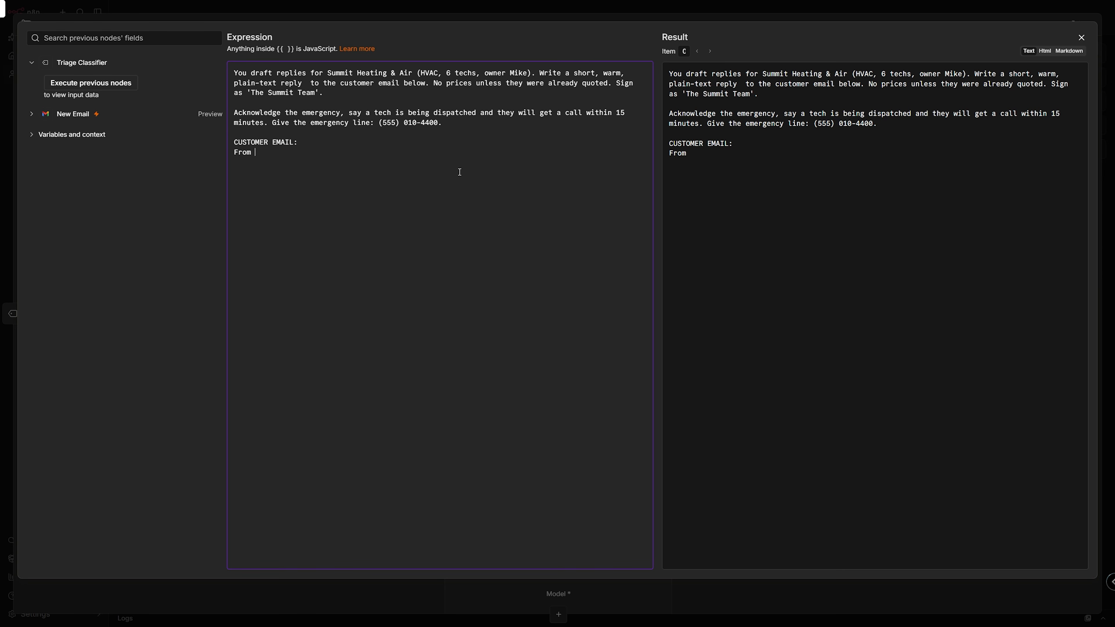
Step: Execute the previous nodes to load their input data and collapse the Triage Classifier fields
{"action": "left_click", "coordinate": [75, 82]}
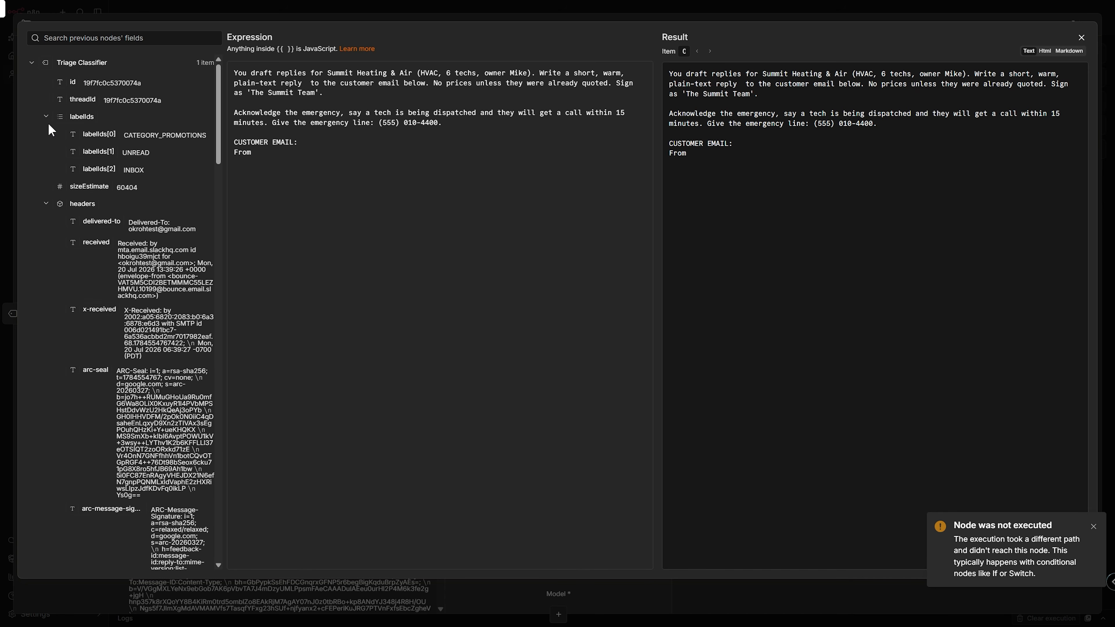
{"action": "left_click", "coordinate": [47, 117]}
{"action": "left_click", "coordinate": [46, 152]}
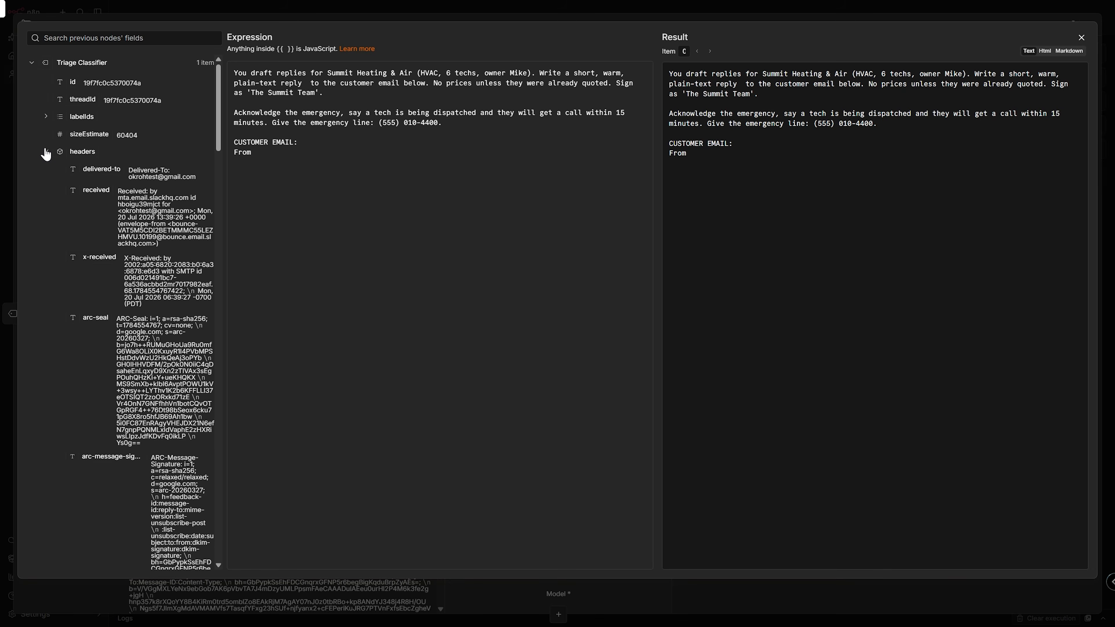
{"action": "left_click", "coordinate": [31, 64]}
Step: Fill the From line with the expression {{ $('New Email').item.json.from }}
{"action": "type", "text": "{{"}
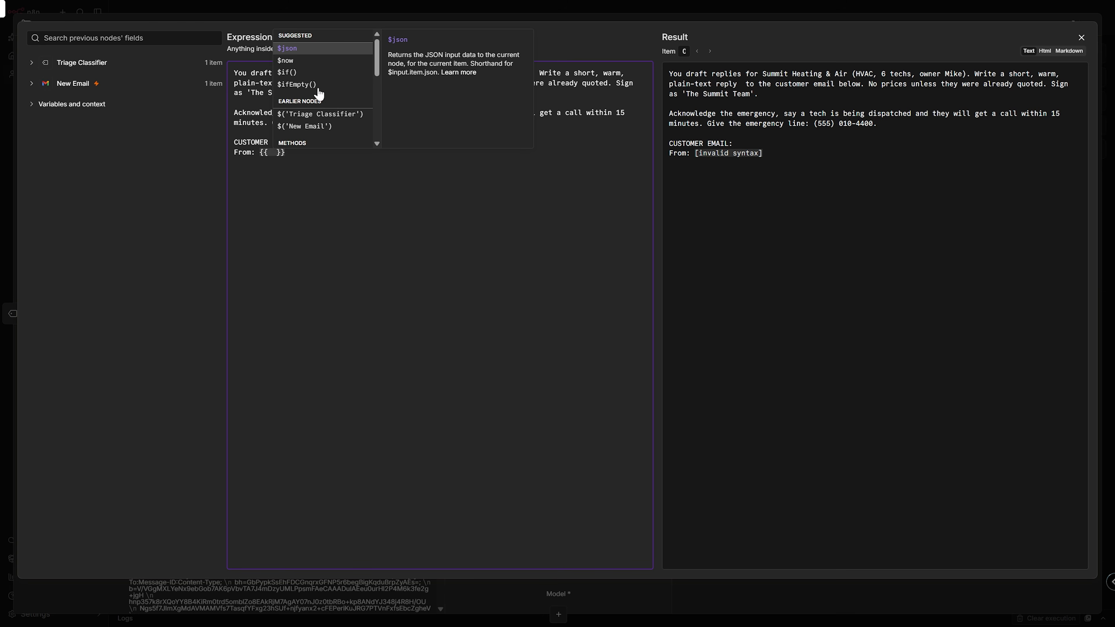
{"action": "left_click", "coordinate": [301, 126]}
{"action": "type", "text": ".item.json"}
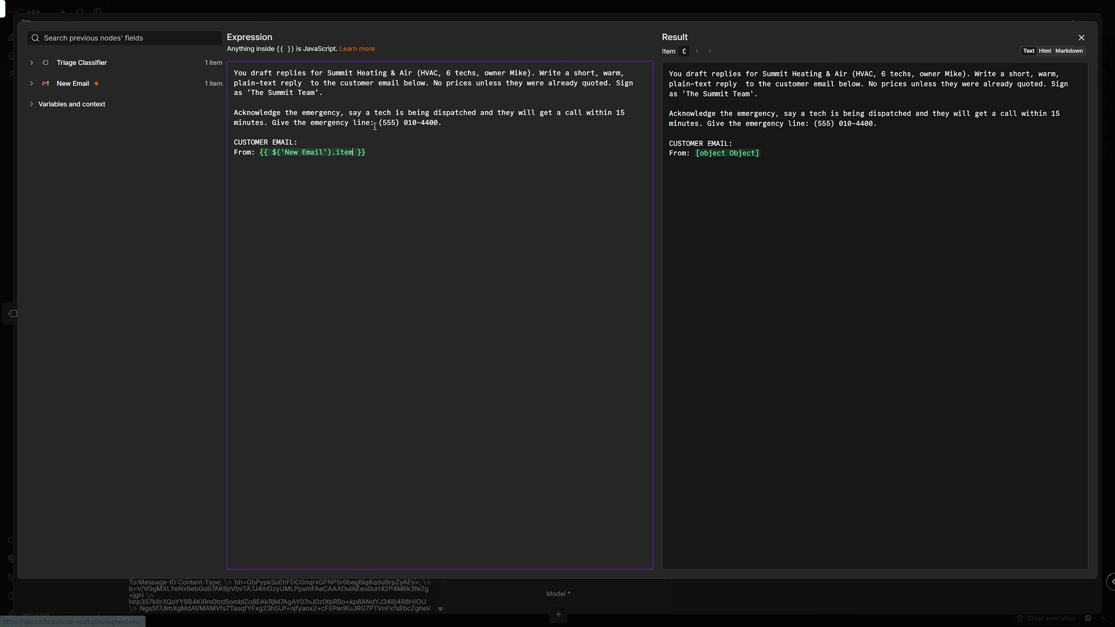
{"action": "type", "text": ".from }} "}
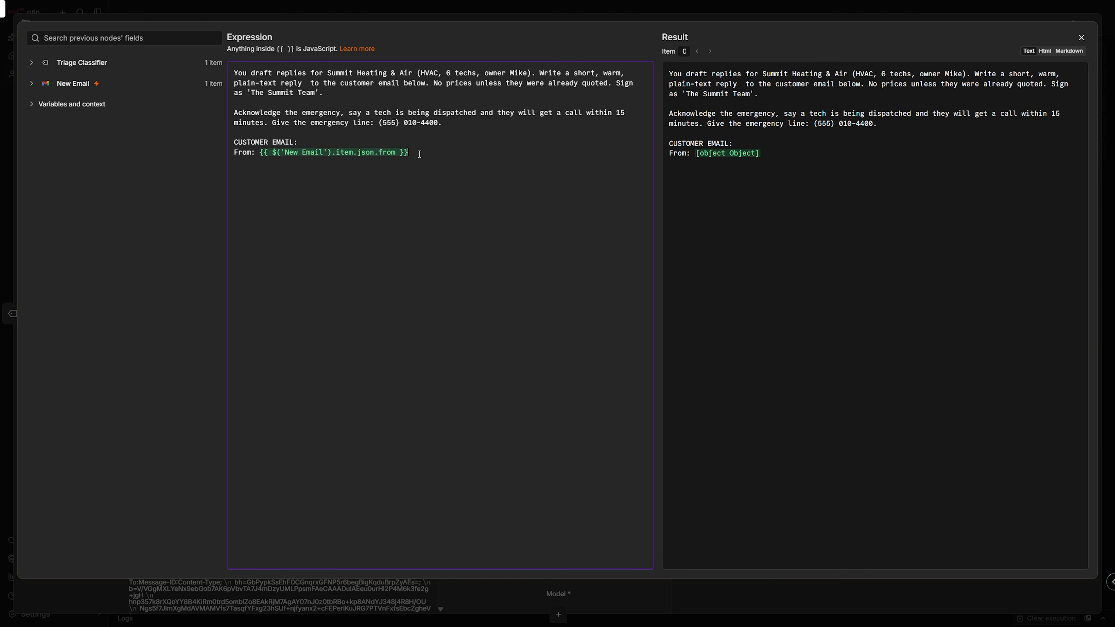
Step: Add a Subject line with the expression {{ $('New Email').item.json.subject }}
{"action": "type", "text": "Subject: {{"}
{"action": "key", "text": "Escape"}
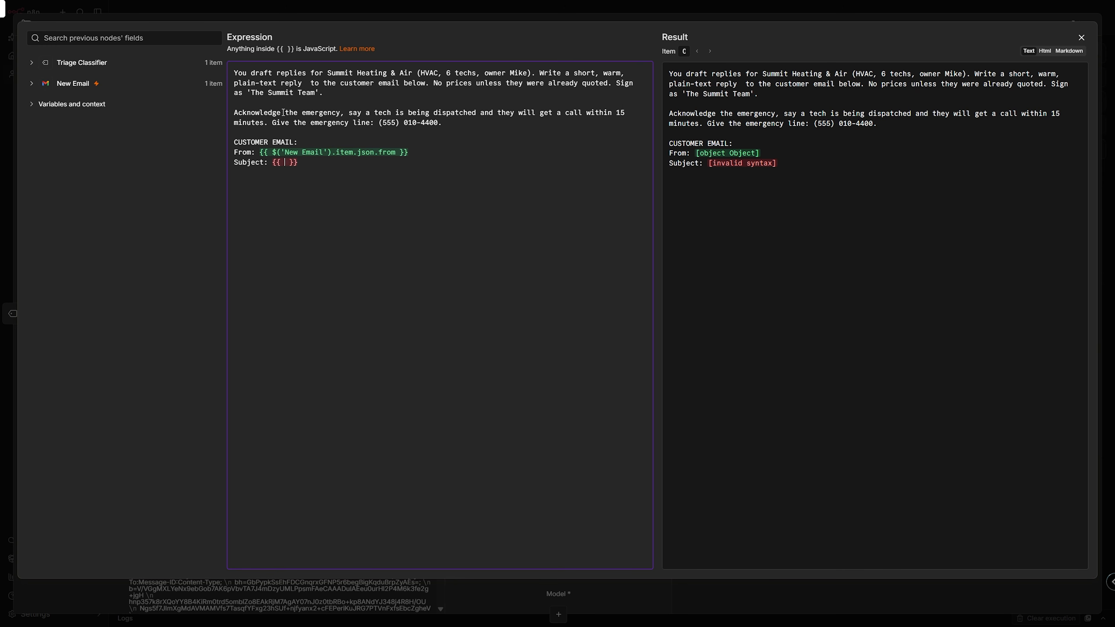
{"action": "type", "text": "$"}
{"action": "left_click", "coordinate": [311, 141]}
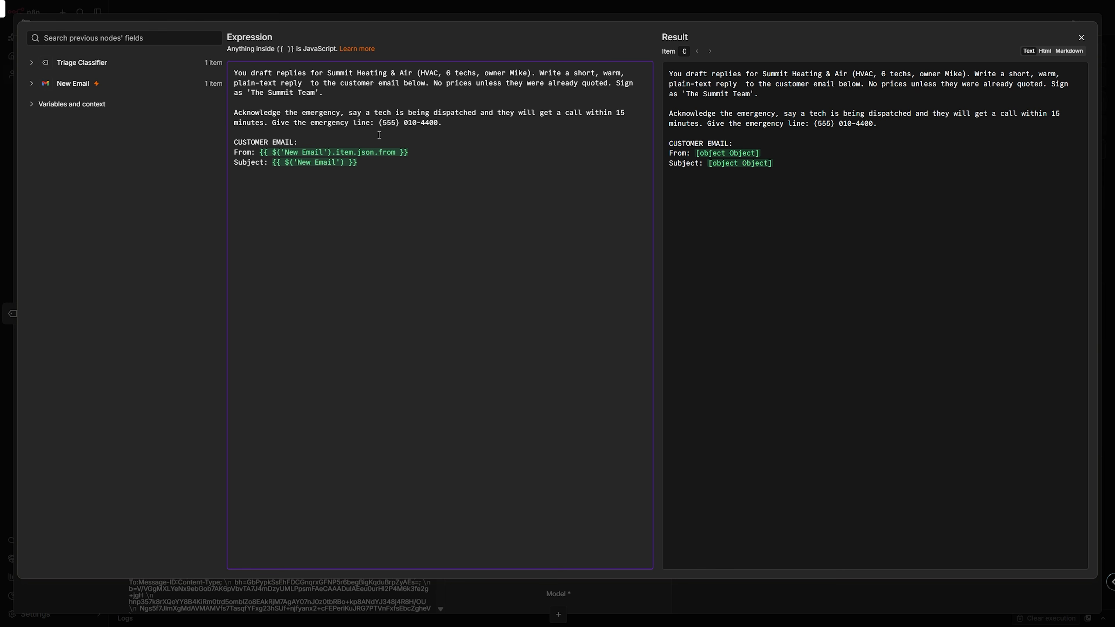
{"action": "type", "text": ".item.json.subject"}
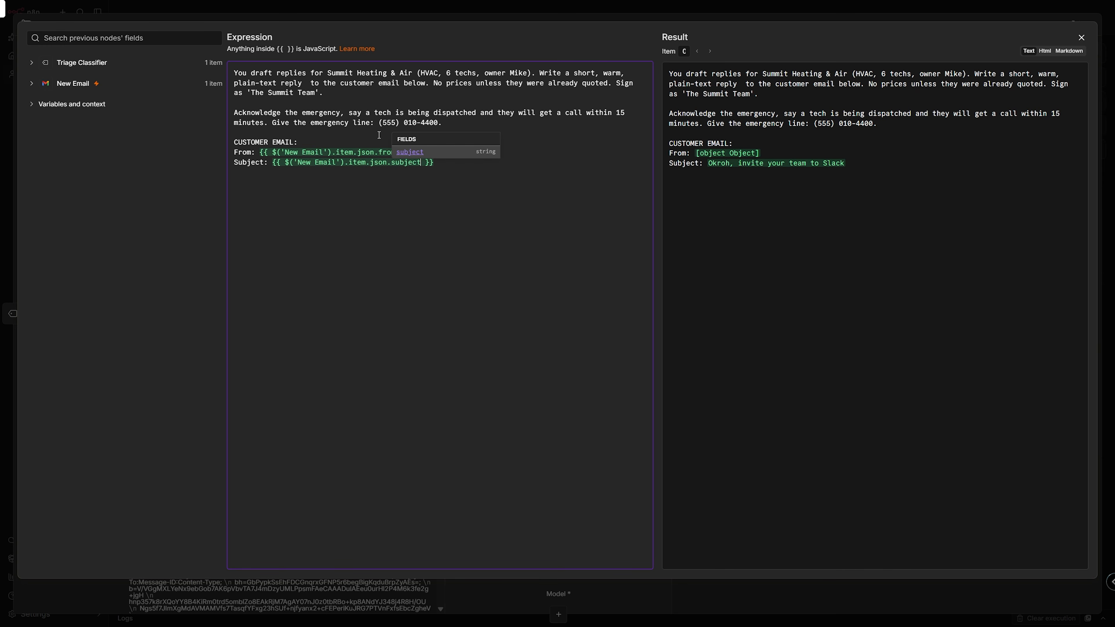
Step: Add the email body expression {{ $('New Email').item.json.text }} below the subject and review the rendered prompt
{"action": "left_click", "coordinate": [463, 173]}
{"action": "type", "text": "{{$"}
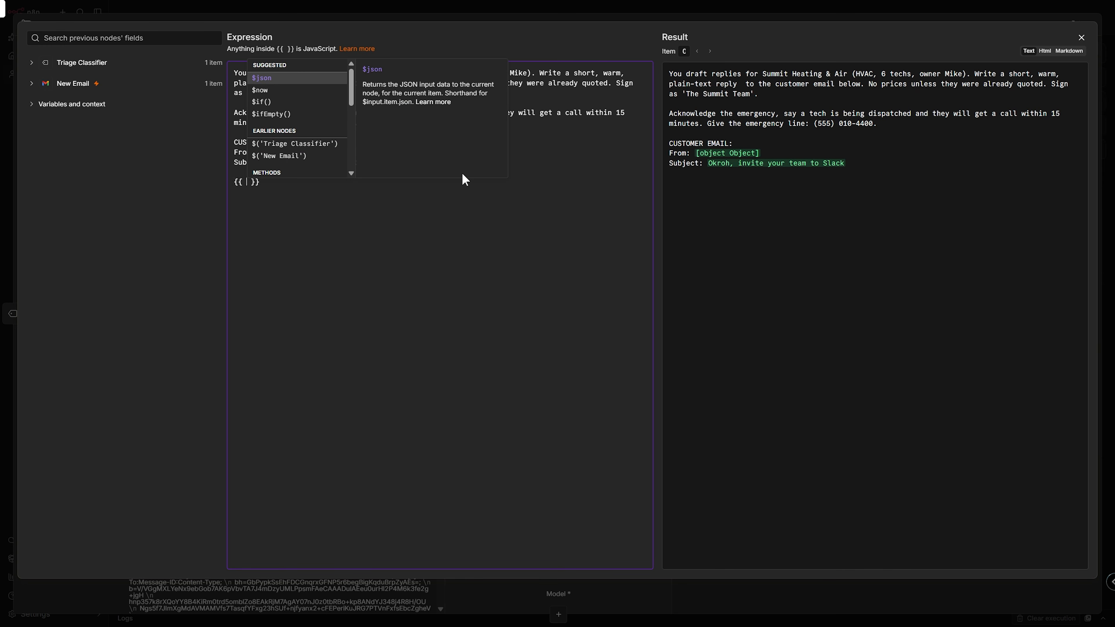
{"action": "left_click", "coordinate": [302, 157]}
{"action": "type", "text": ".item.json.text"}
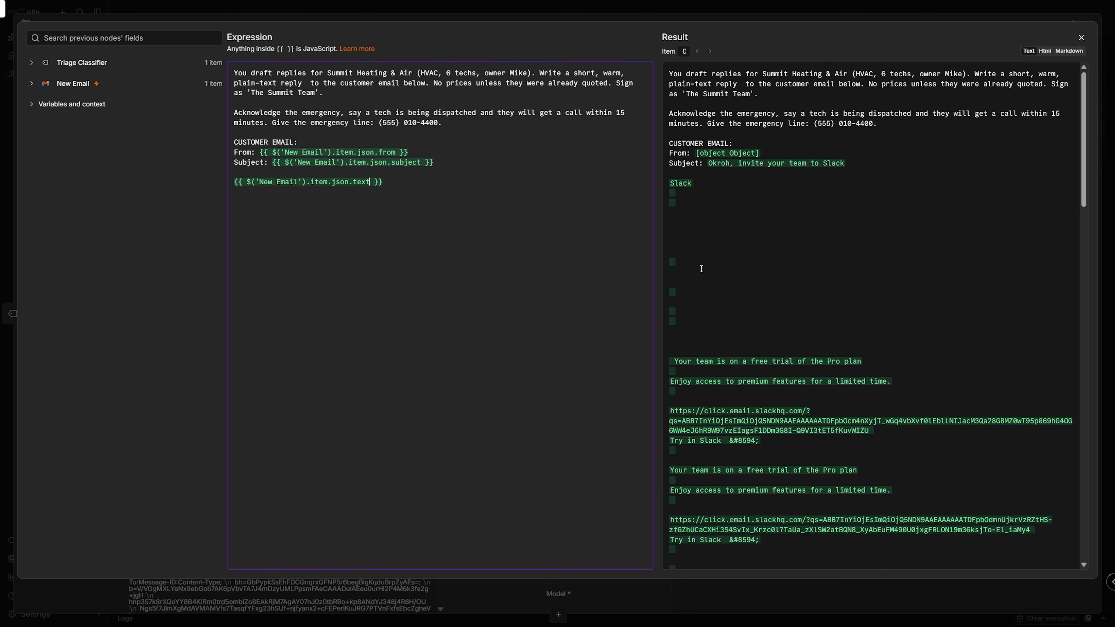
{"action": "scroll", "coordinate": [701, 269], "scroll_direction": "down", "scroll_amount": 20}
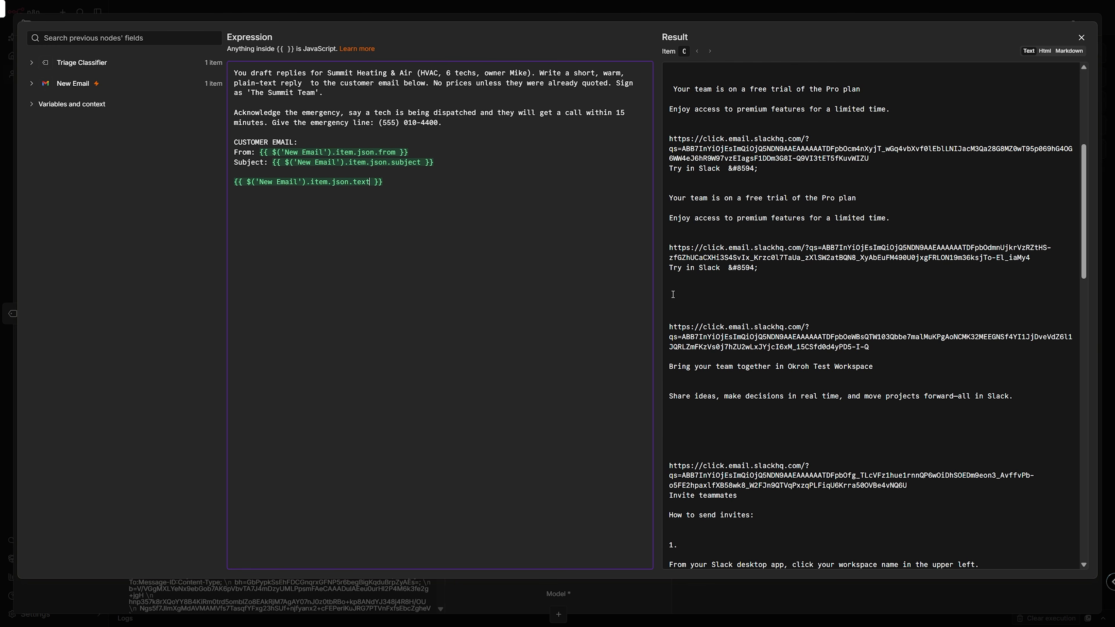
{"action": "scroll", "coordinate": [675, 292], "scroll_direction": "up", "scroll_amount": 20}
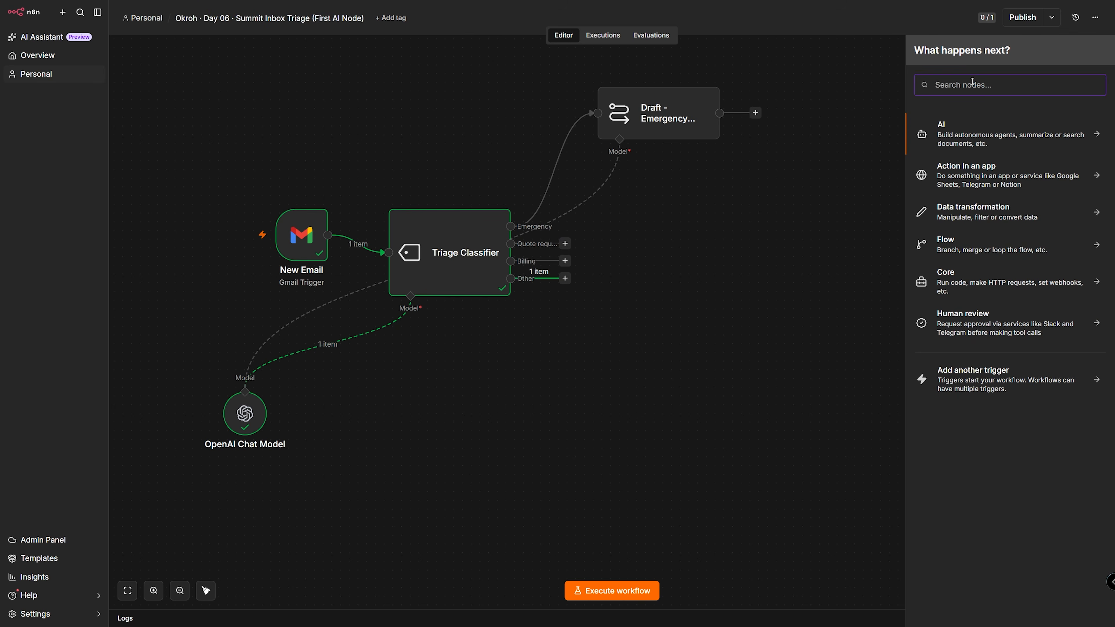
{"action": "type", "text": "llm chain"}
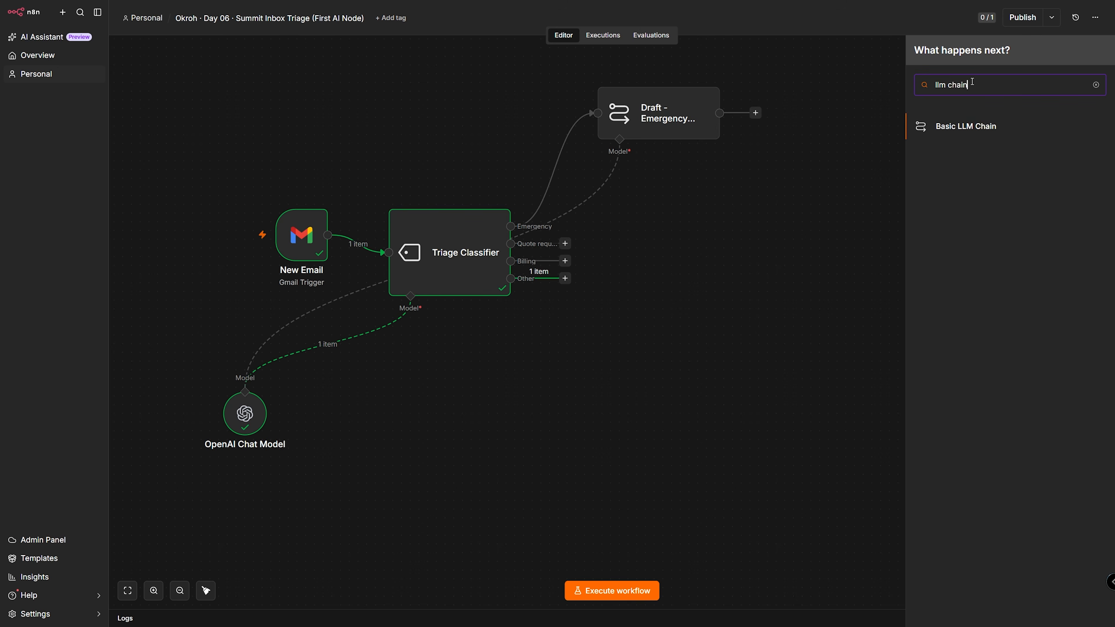
{"action": "key", "text": "Return"}
{"action": "type", "text": "Draft - "}
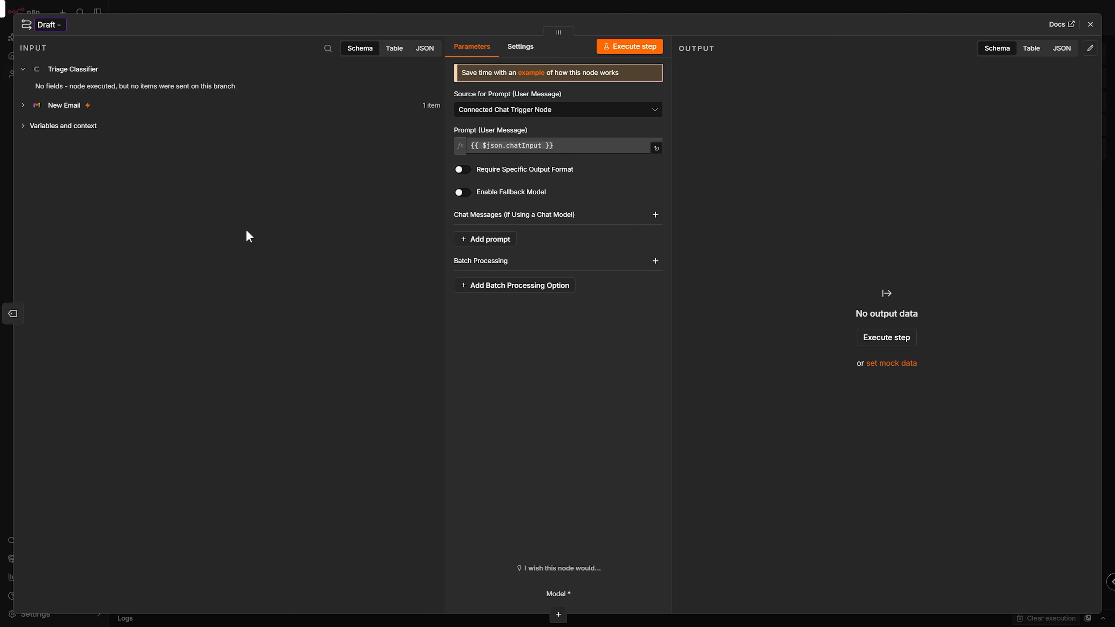
{"action": "type", "text": "Quote Reply"}
{"action": "key", "text": "Return"}
{"action": "left_click", "coordinate": [654, 110]}
{"action": "left_click", "coordinate": [640, 142]}
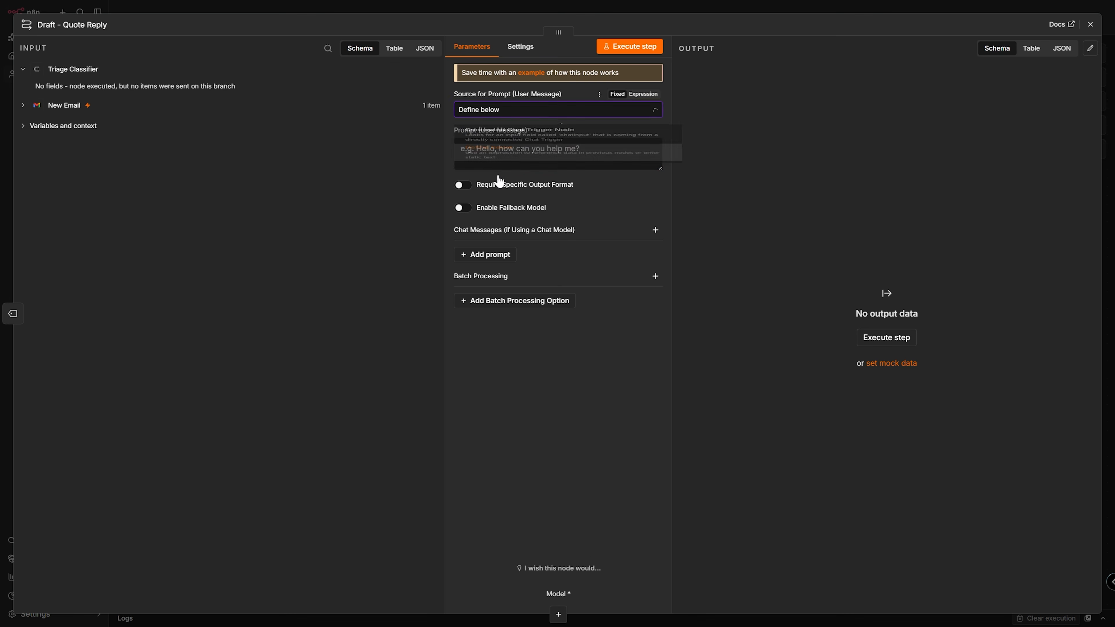
{"action": "left_click", "coordinate": [658, 144]}
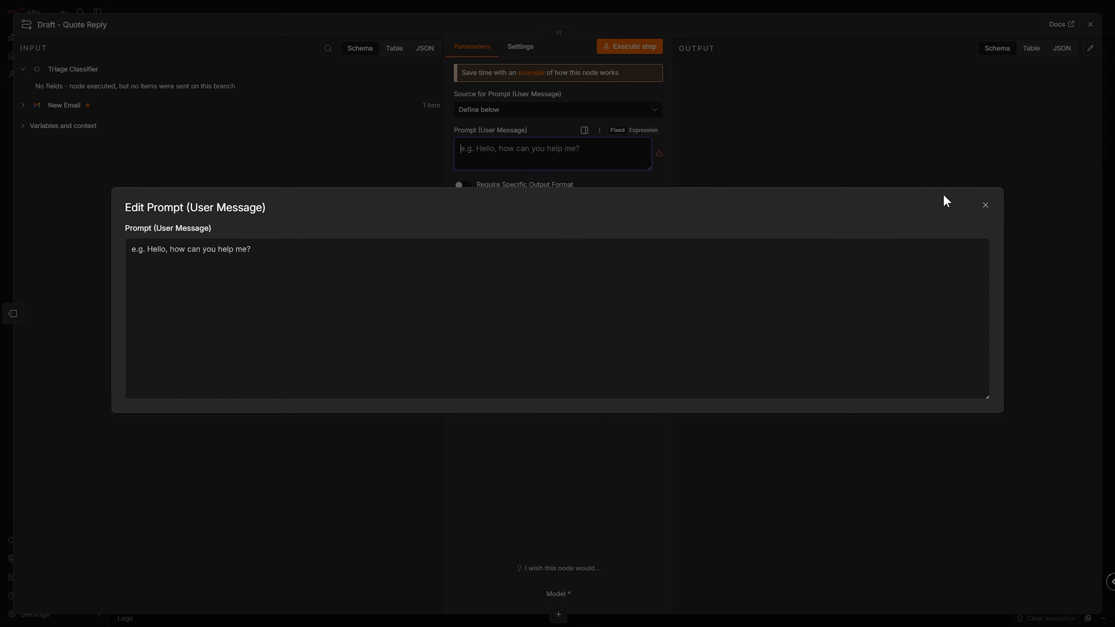
{"action": "left_click", "coordinate": [983, 204]}
{"action": "left_click", "coordinate": [643, 130]}
{"action": "type", "text": "You draft repla"}
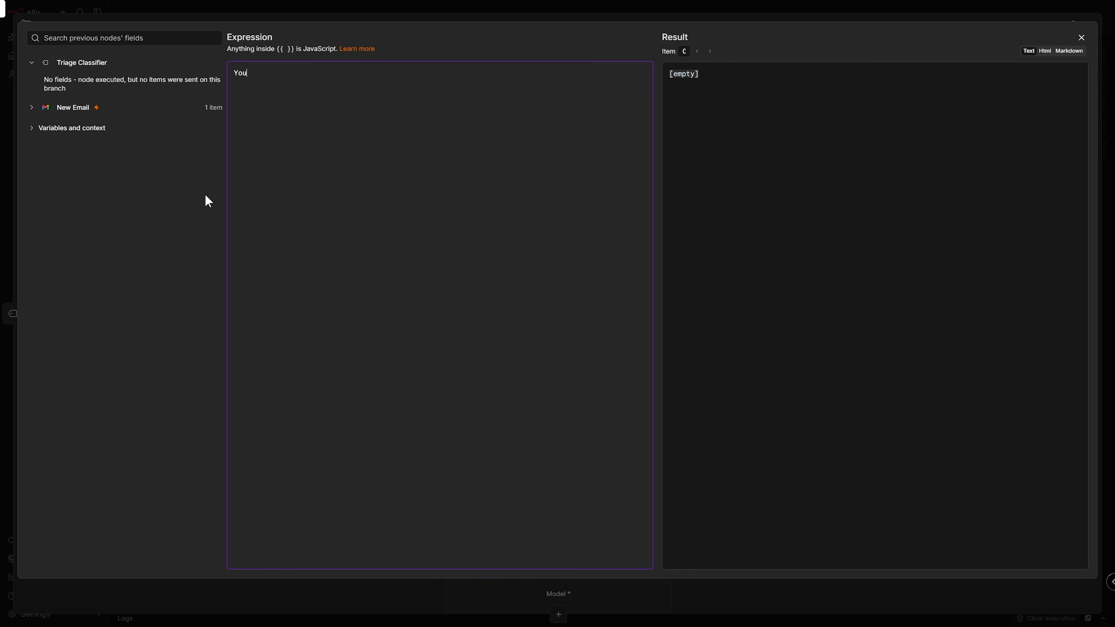
{"action": "left_click", "coordinate": [1081, 38]}
{"action": "left_click", "coordinate": [1092, 25]}
{"action": "left_click_drag", "start_coordinate": [635, 185], "coordinate": [678, 231]}
{"action": "left_click", "coordinate": [671, 128]}
{"action": "left_click", "coordinate": [688, 199]}
{"action": "key", "text": "Delete"}
Step: Duplicate the emergency draft node and connect the Triage Classifier's Quote request output to the copy
{"action": "key", "text": "ctrl+c"}
{"action": "key", "text": "ctrl+v"}
{"action": "left_click_drag", "start_coordinate": [565, 244], "coordinate": [645, 214]}
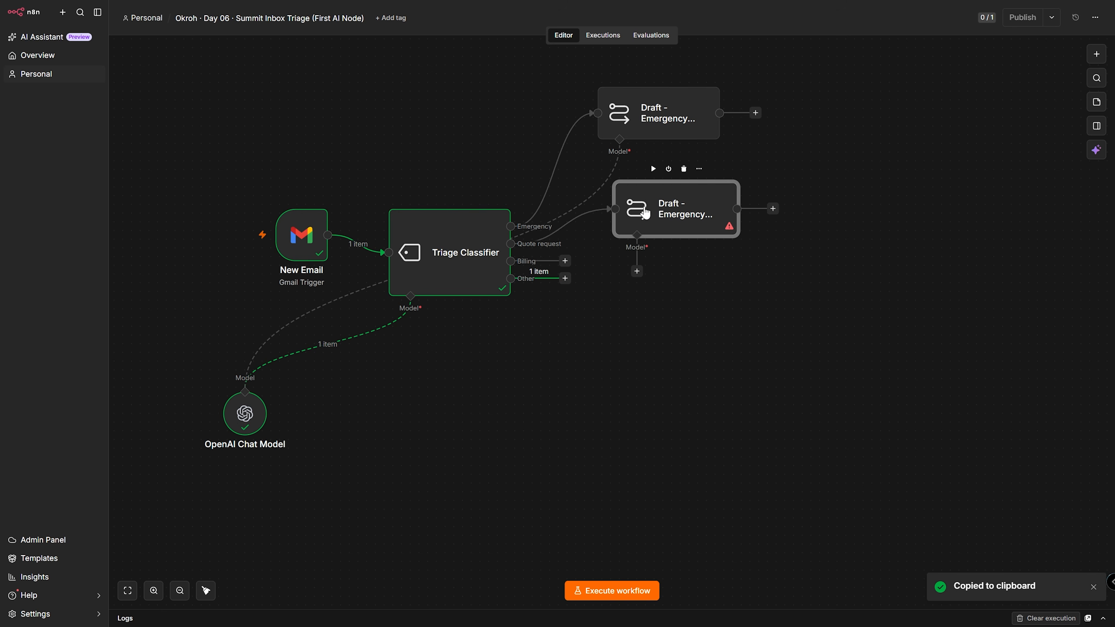
Step: Rename the duplicated node on the Quote request branch to "Draft - Quote Reply"
{"action": "double_click", "coordinate": [644, 214]}
{"action": "left_click", "coordinate": [127, 25]}
{"action": "key", "text": "BackSpace"}
{"action": "key", "text": "BackSpace"}
{"action": "key", "text": "BackSpace"}
{"action": "key", "text": "BackSpace"}
{"action": "key", "text": "BackSpace"}
{"action": "key", "text": "BackSpace"}
{"action": "key", "text": "BackSpace"}
{"action": "key", "text": "BackSpace"}
{"action": "key", "text": "BackSpace"}
{"action": "key", "text": "BackSpace"}
{"action": "key", "text": "BackSpace"}
{"action": "key", "text": "BackSpace"}
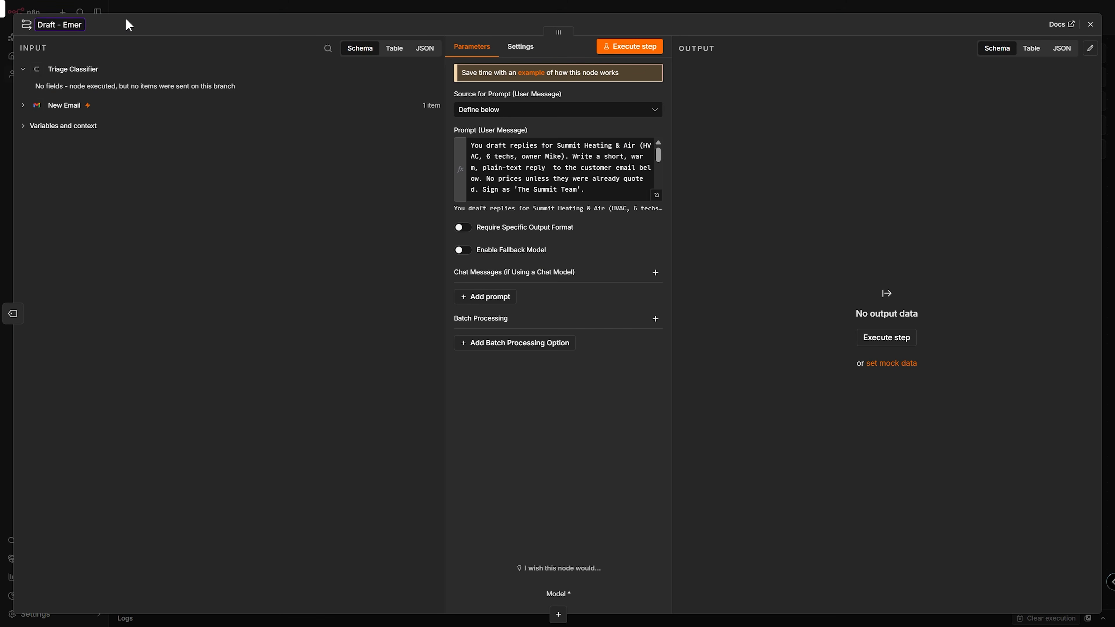
{"action": "key", "text": "BackSpace"}
{"action": "key", "text": "BackSpace"}
{"action": "key", "text": "BackSpace"}
{"action": "key", "text": "BackSpace"}
{"action": "type", "text": "Quote Reply"}
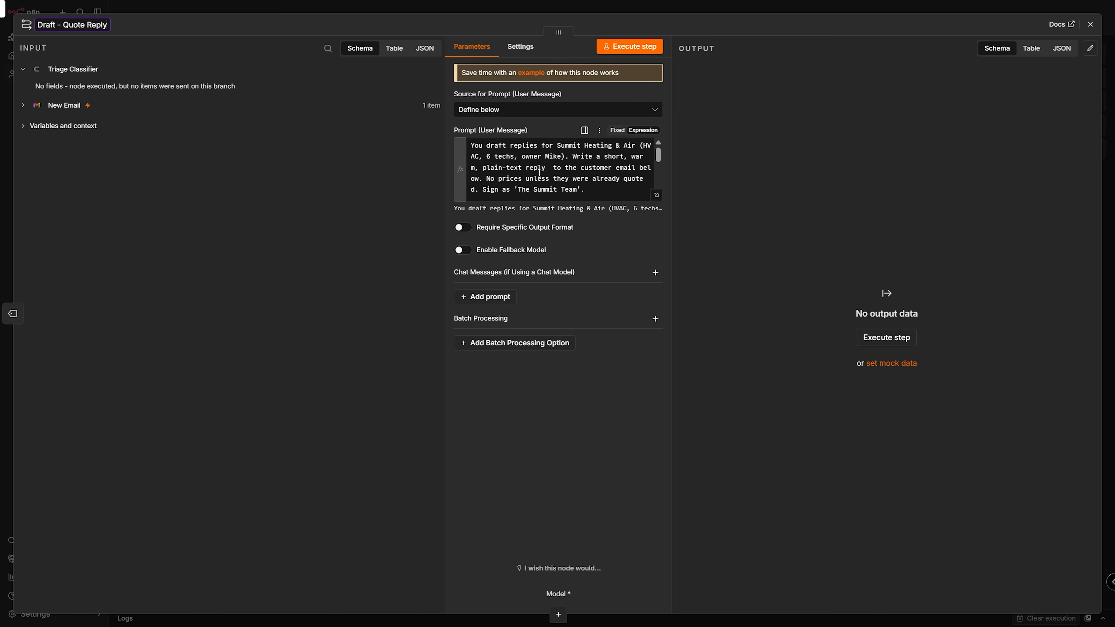
Step: Replace the prompt's emergency instruction with "Thank them, ask the 2-3 questions a tech needs (system age, home size, symptoms), and offer them a free assesment visit."
{"action": "left_click", "coordinate": [656, 195]}
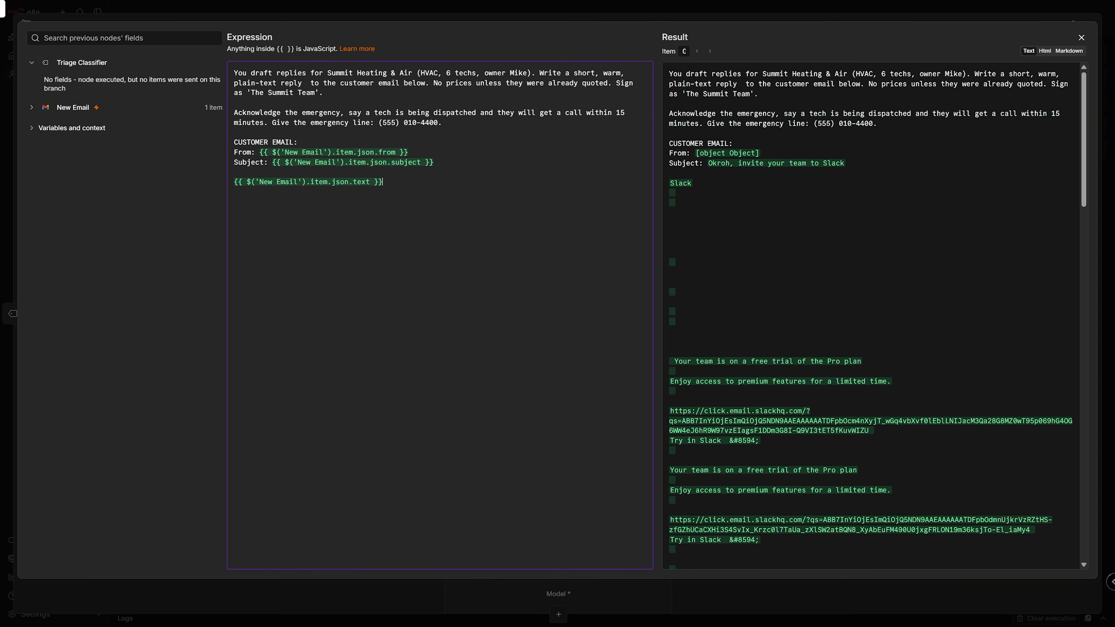
{"action": "triple_click", "coordinate": [237, 115]}
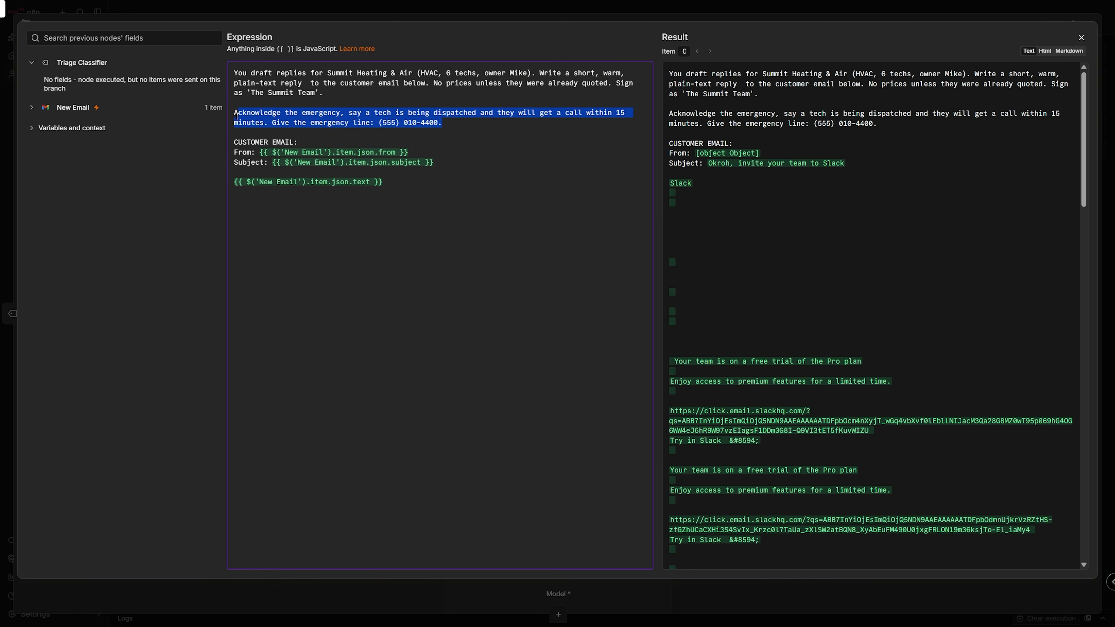
{"action": "type", "text": "Thank them, ask the"}
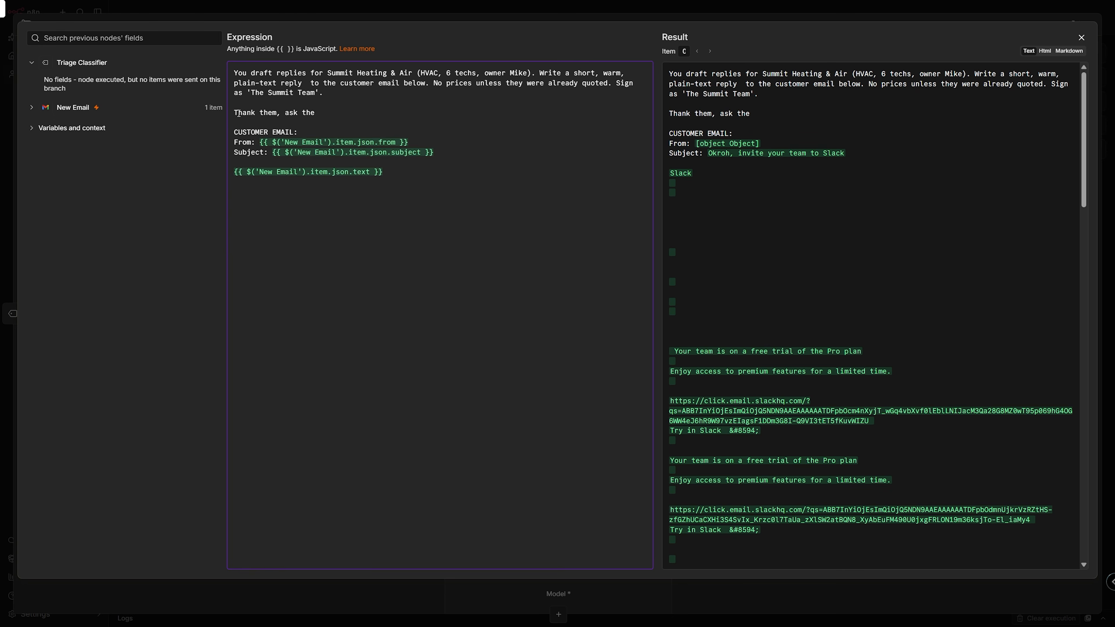
{"action": "type", "text": " 2-3 questions a tech needs (system age"}
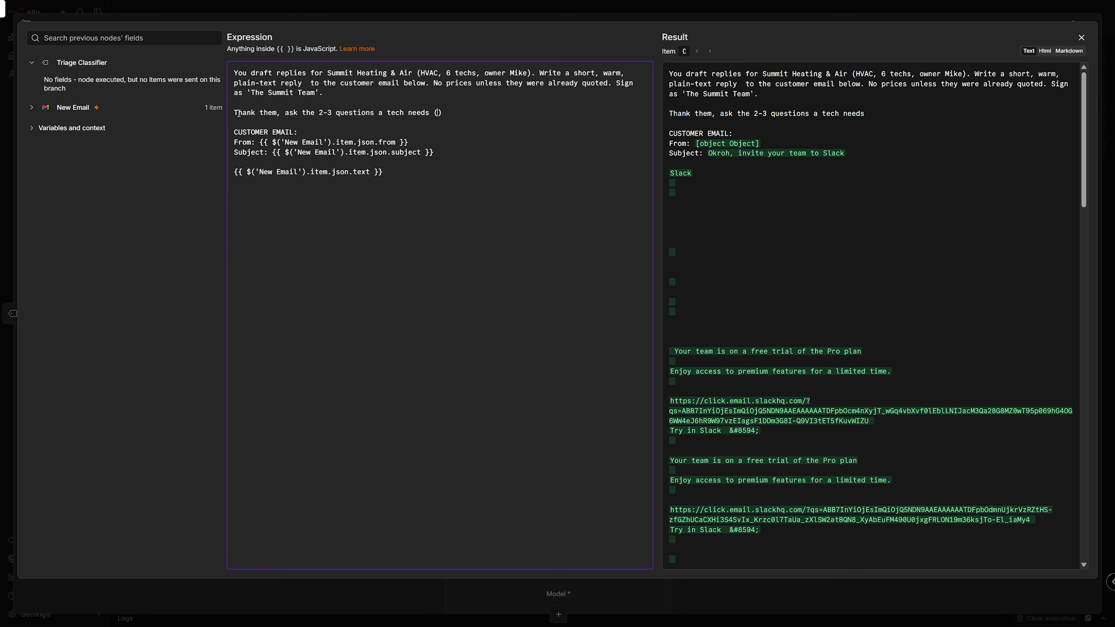
{"action": "key", "text": "BackSpace"}
{"action": "type", "text": ", home size"}
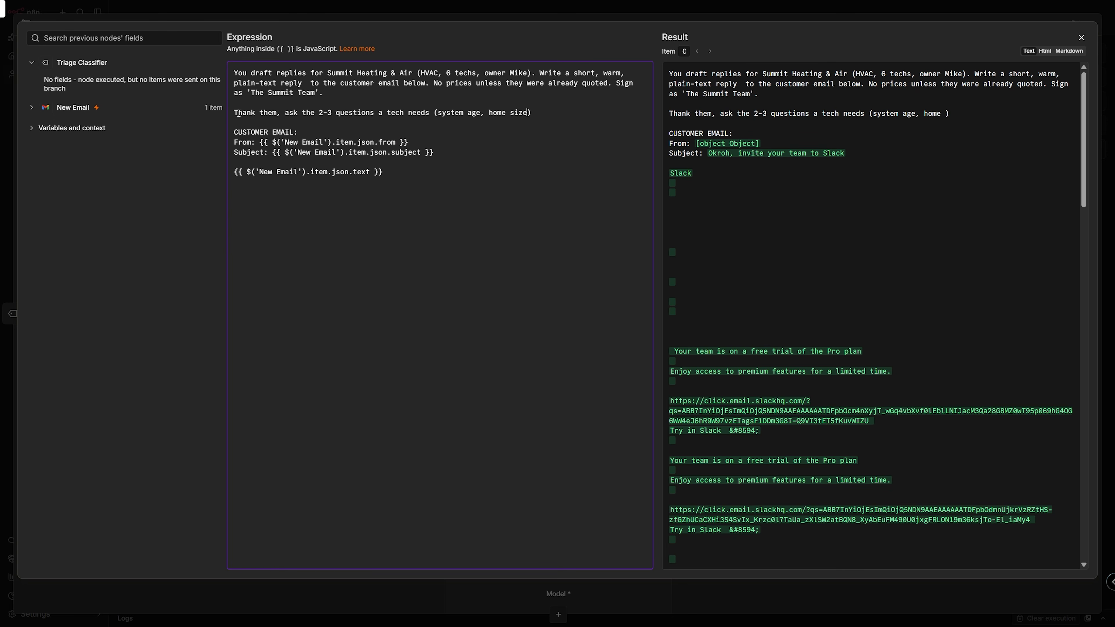
{"action": "type", "text": ", symptoms), anmd offer them a free asses"}
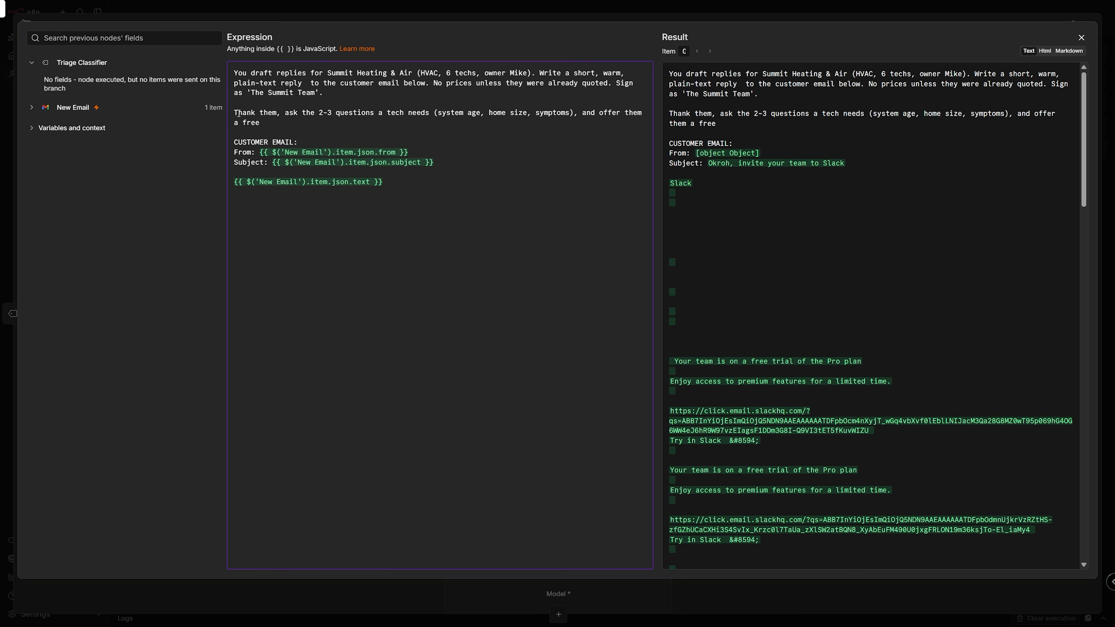
{"action": "type", "text": "ment visit."}
{"action": "left_click", "coordinate": [346, 139]}
{"action": "left_click", "coordinate": [1080, 37]}
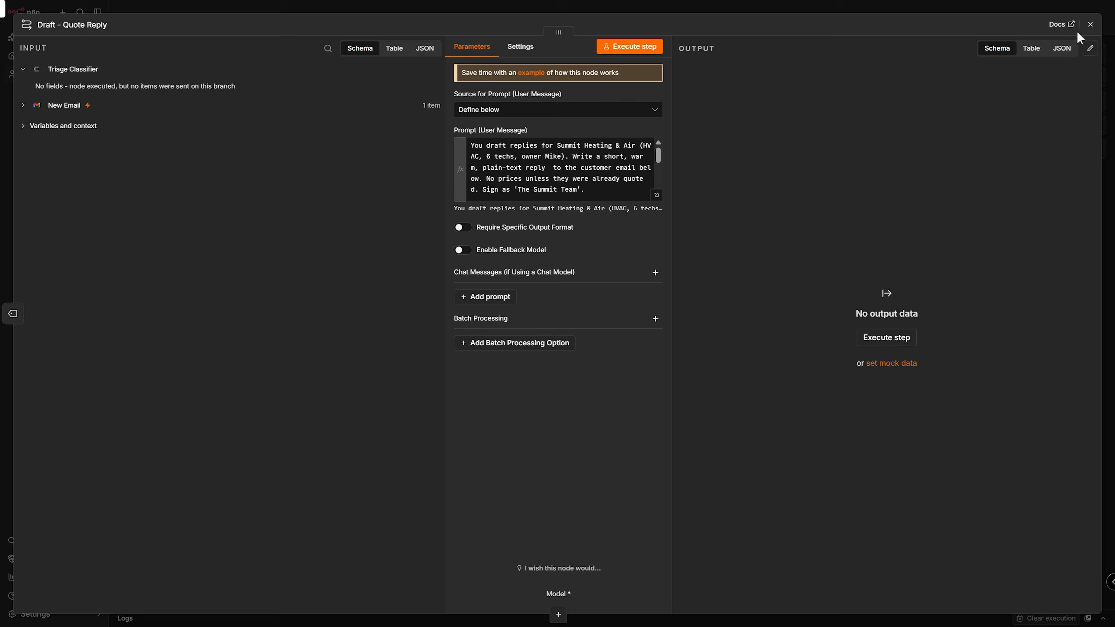
{"action": "left_click", "coordinate": [1079, 31]}
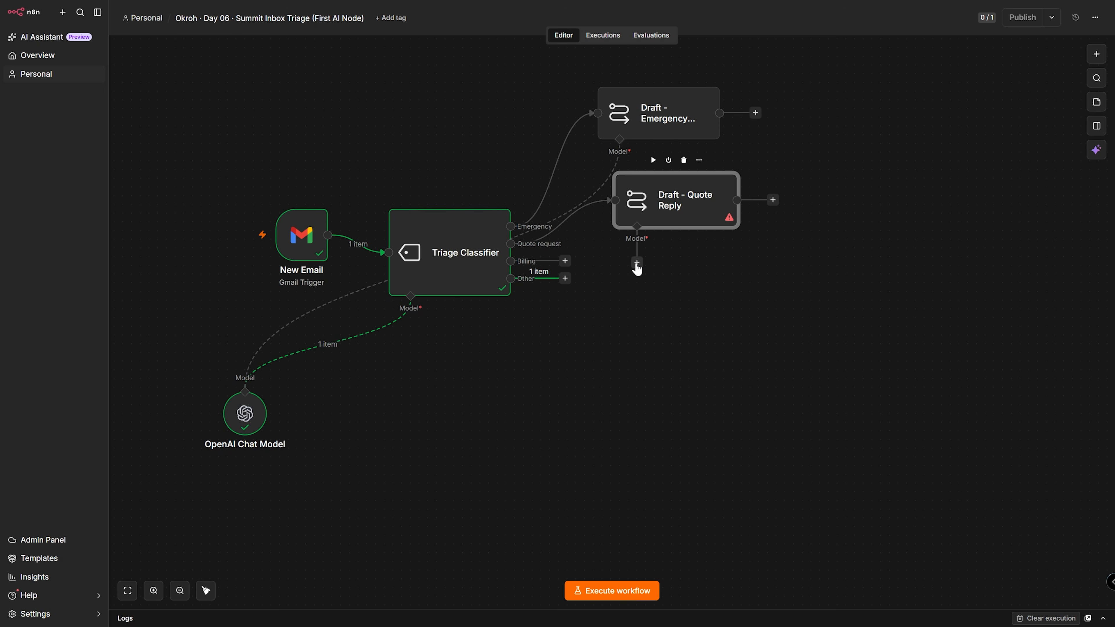
Step: Move the OpenAI Chat Model below the Triage Classifier and connect it to the Draft - Quote Reply node's model input
{"action": "left_click_drag", "start_coordinate": [259, 412], "coordinate": [458, 438]}
{"action": "key", "text": "Tab"}
Step: Duplicate the Draft - Quote Reply node, place the copy below it, and link it to the classifier's Billing output
{"action": "left_click", "coordinate": [687, 222]}
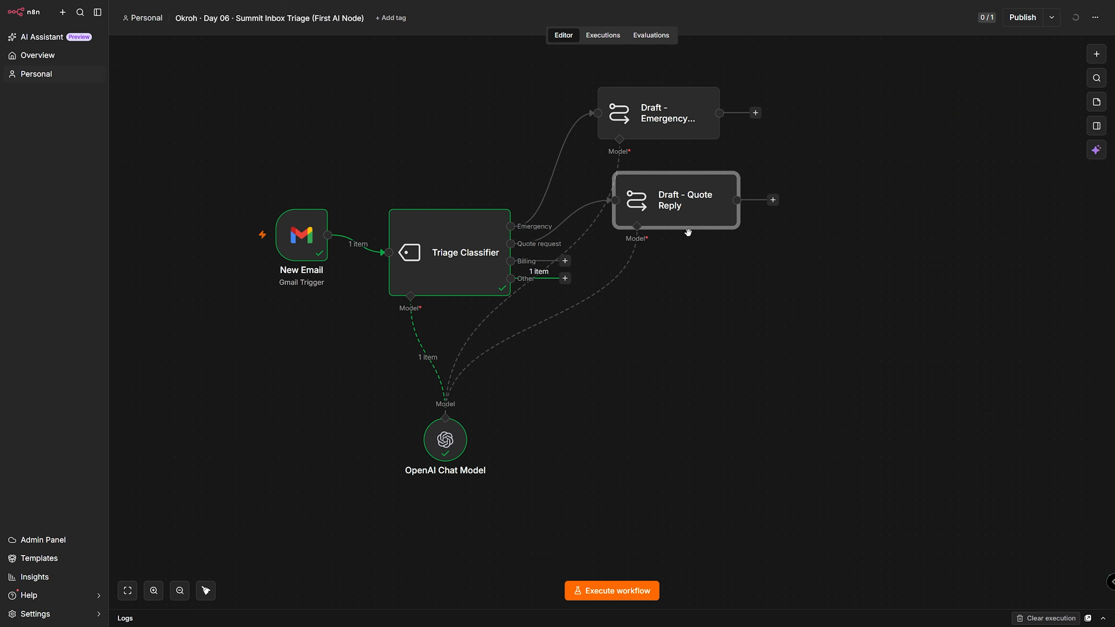
{"action": "key", "text": "ctrl+c"}
{"action": "key", "text": "ctrl+v"}
{"action": "left_click_drag", "start_coordinate": [654, 311], "coordinate": [632, 304]}
Step: Rename the copied node on the Billing branch to "Draft - Billing Reply"
{"action": "double_click", "coordinate": [632, 303]}
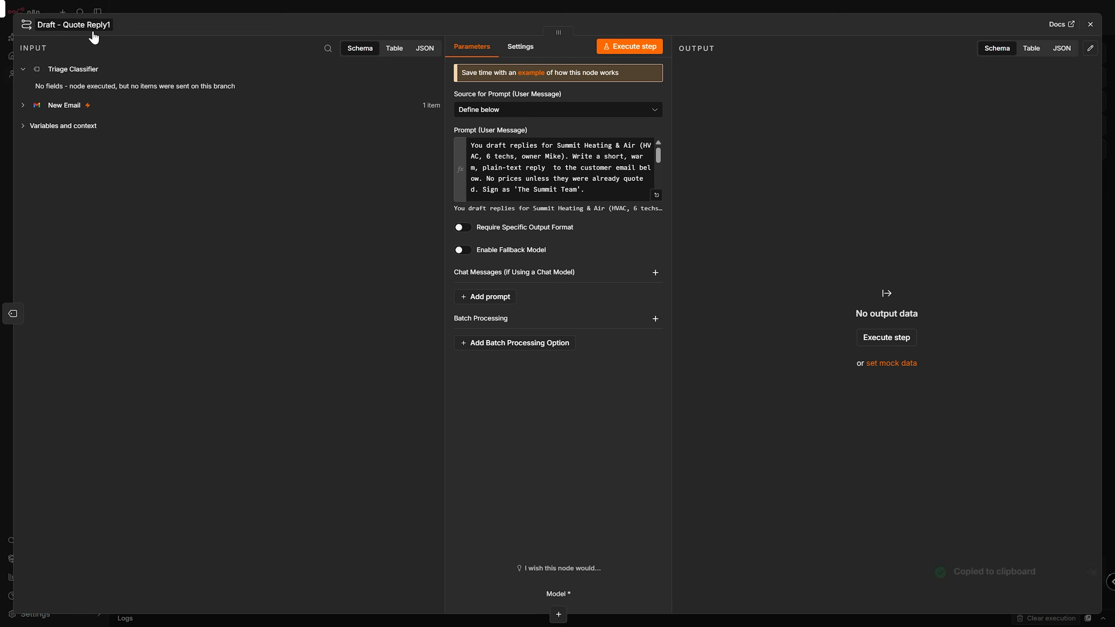
{"action": "left_click", "coordinate": [112, 25]}
{"action": "left_click_drag", "start_coordinate": [112, 25], "coordinate": [61, 25]}
{"action": "key", "text": "BackSpace"}
{"action": "type", "text": "Billing"}
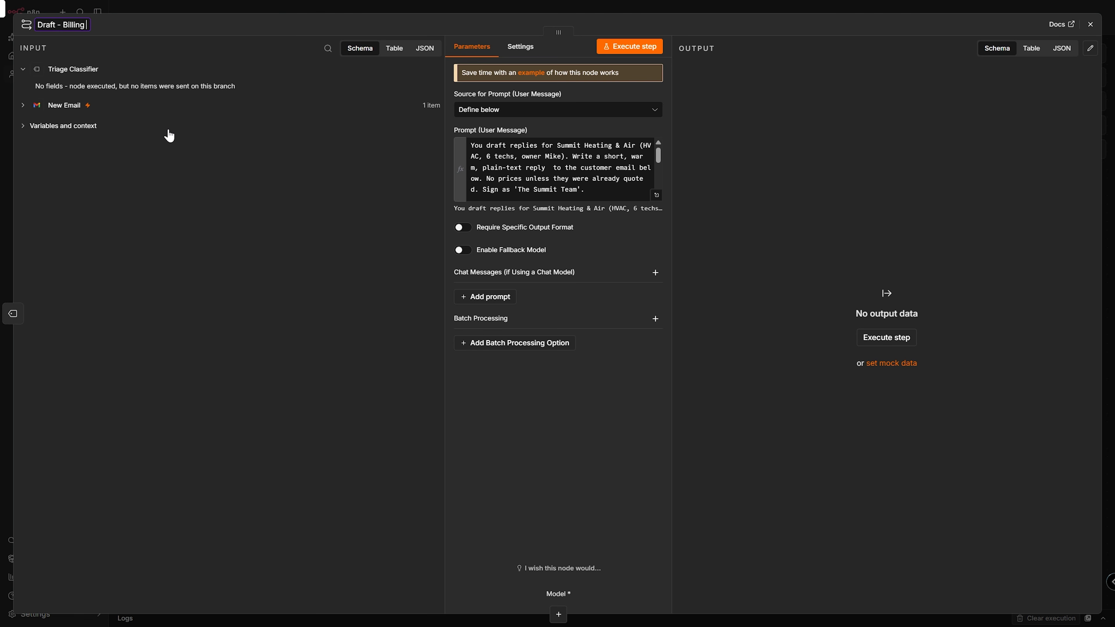
{"action": "type", "text": " Reply"}
Step: Replace the prompt's quote instruction with "Acknowledge the billing question and say the office will resolve it withing one business day."
{"action": "left_click", "coordinate": [657, 195]}
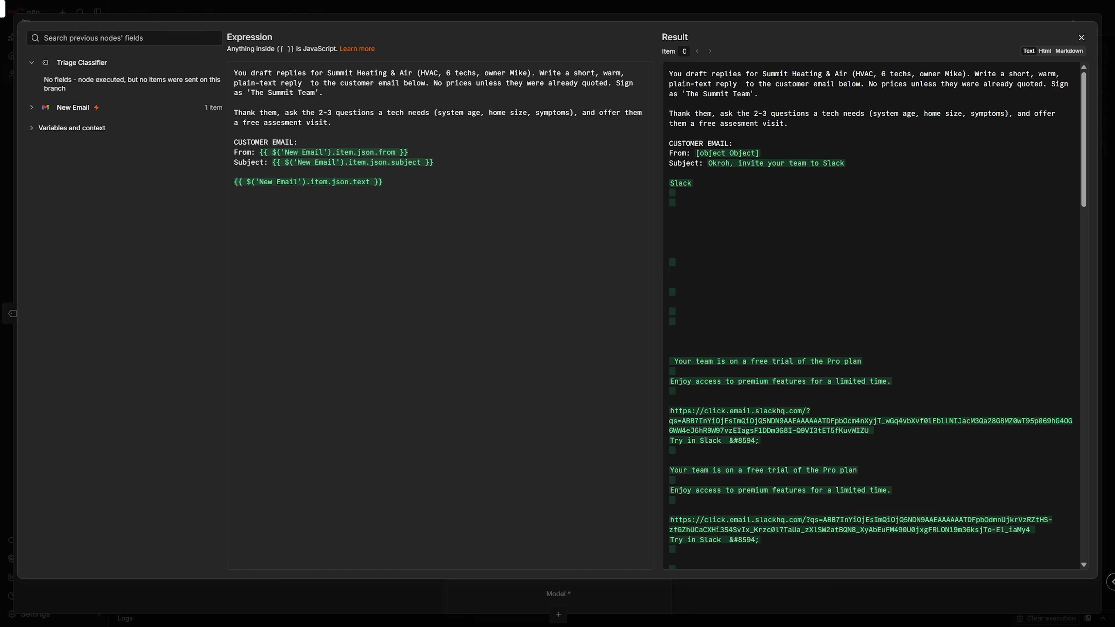
{"action": "left_click_drag", "start_coordinate": [306, 132], "coordinate": [234, 113]}
{"action": "type", "text": "Acknow"}
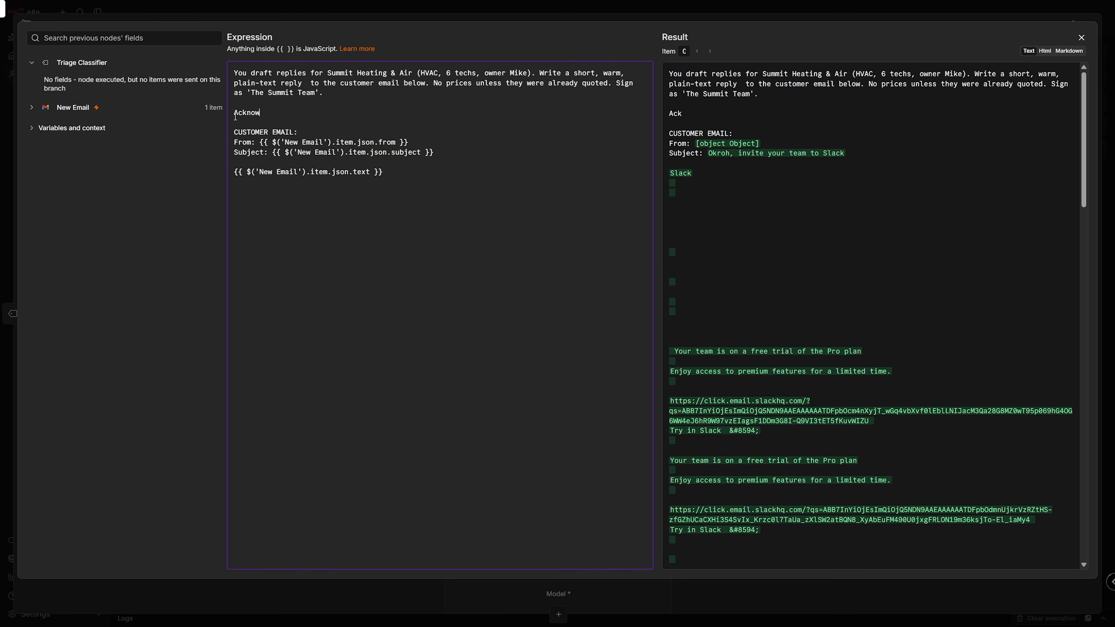
{"action": "type", "text": "ledge t"}
{"action": "key", "text": "BackSpace"}
{"action": "type", "text": "ge the "}
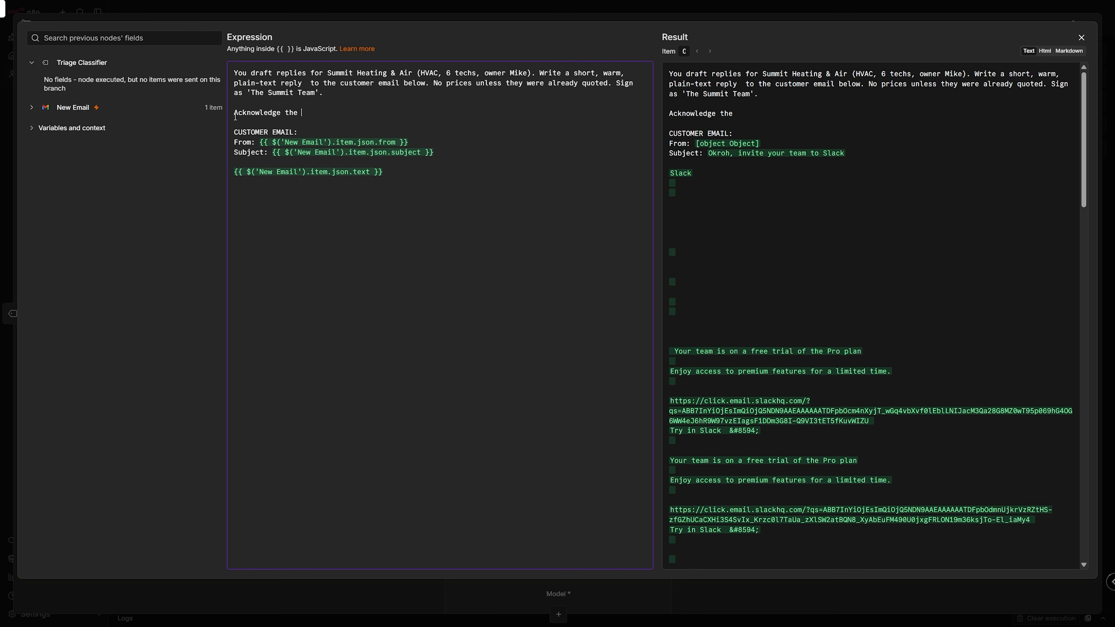
{"action": "type", "text": "billing question and say the of"}
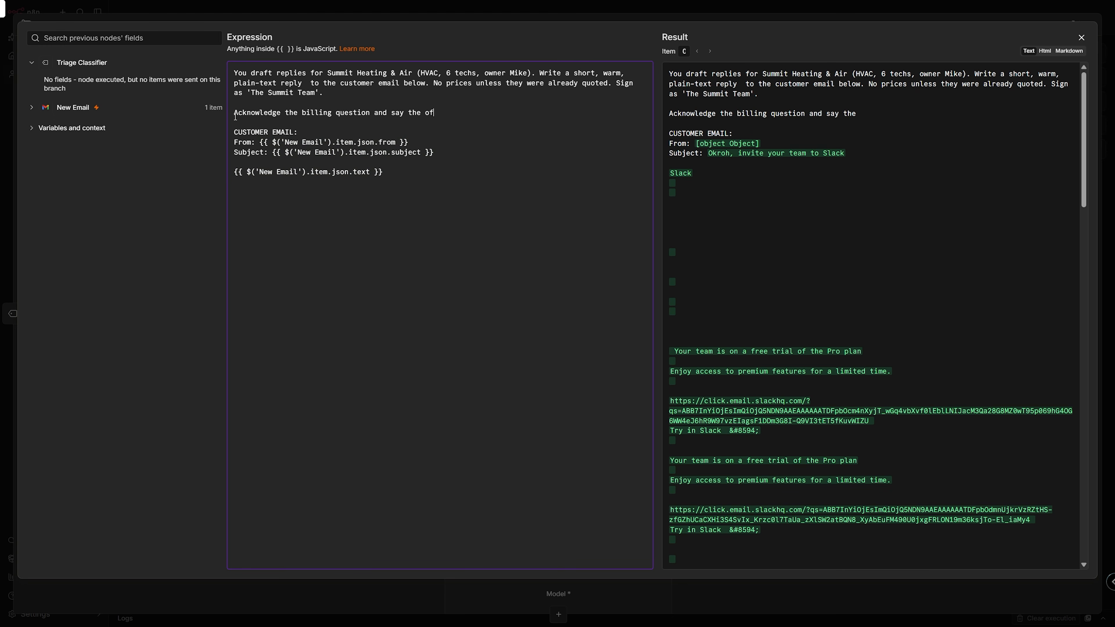
{"action": "type", "text": "fice will resolve it withing one business day."}
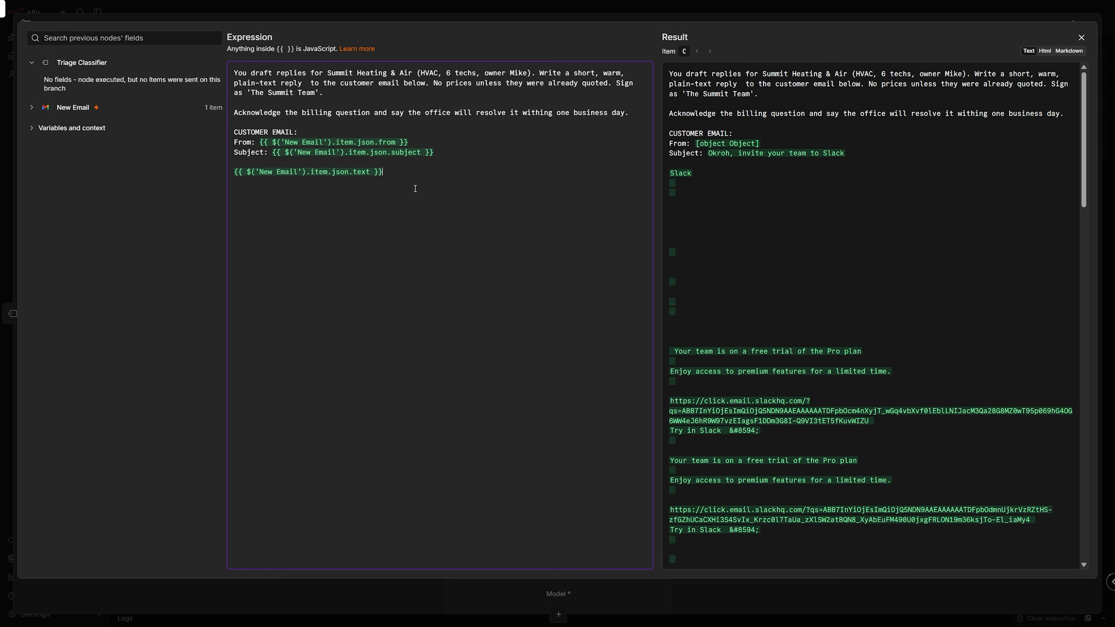
{"action": "left_click", "coordinate": [1077, 39]}
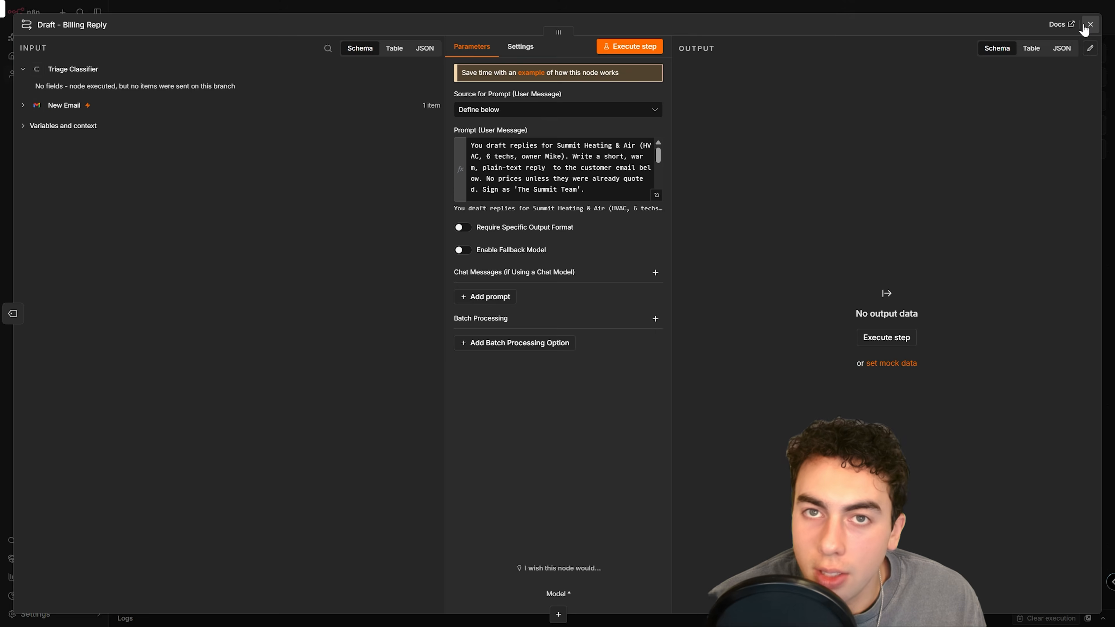
Step: Connect the Draft - Billing Reply node's model input to the OpenAI Chat Model
{"action": "key", "text": "Escape"}
{"action": "left_click_drag", "start_coordinate": [630, 366], "coordinate": [444, 414]}
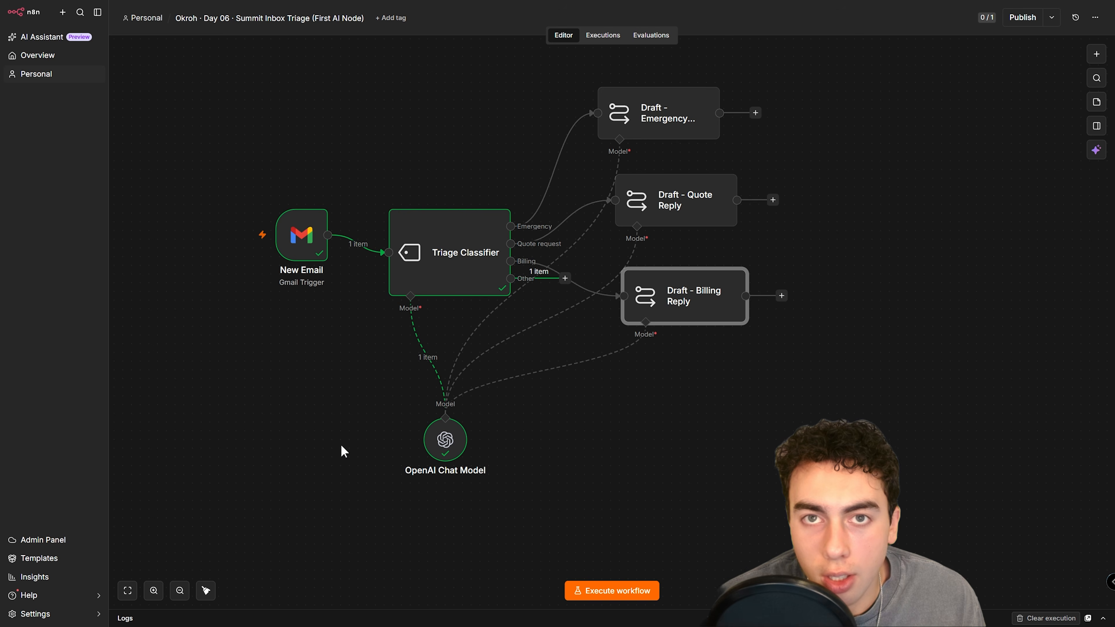
Step: Add a "No Operation, do nothing" node to the classifier's Other output and place it below the Draft - Billing Reply node
{"action": "mouse_move", "coordinate": [614, 352]}
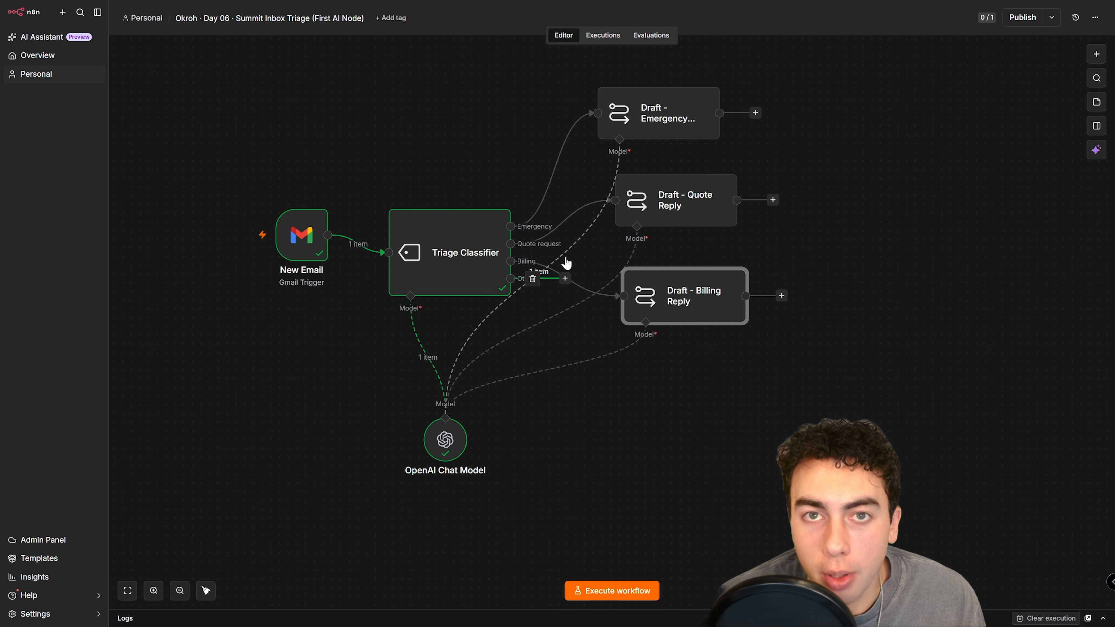
{"action": "mouse_move", "coordinate": [575, 293]}
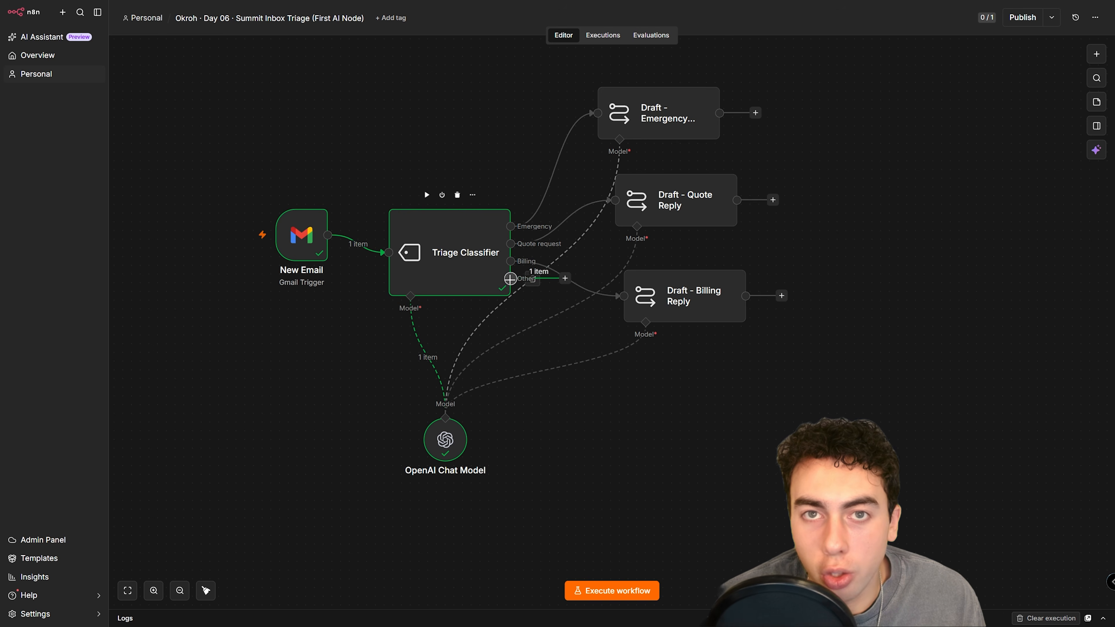
{"action": "left_click", "coordinate": [557, 278]}
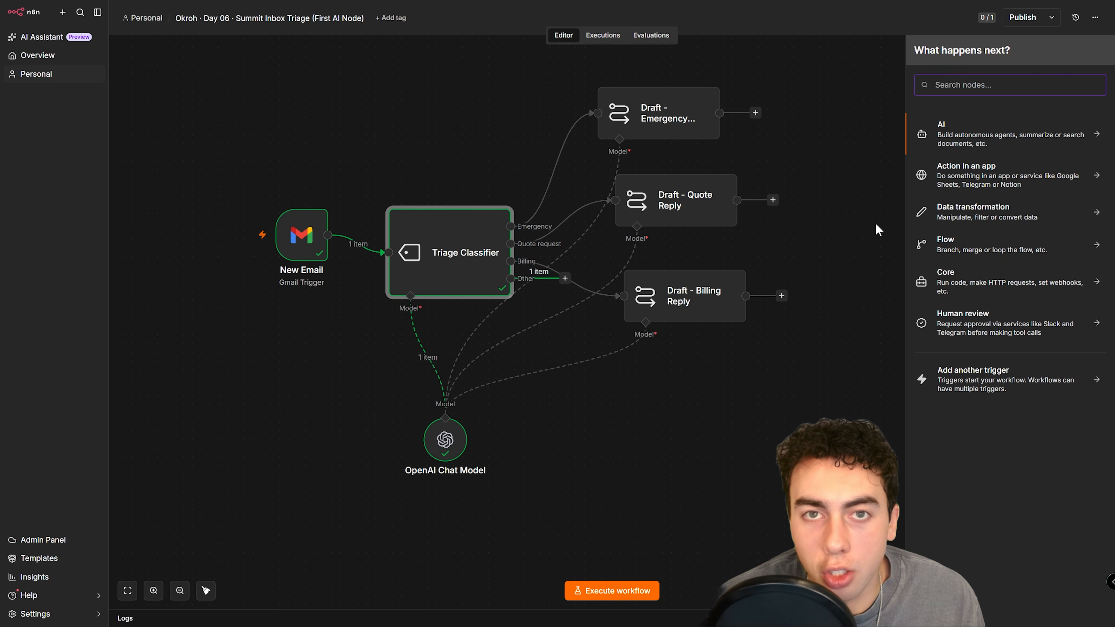
{"action": "type", "text": "do nothing"}
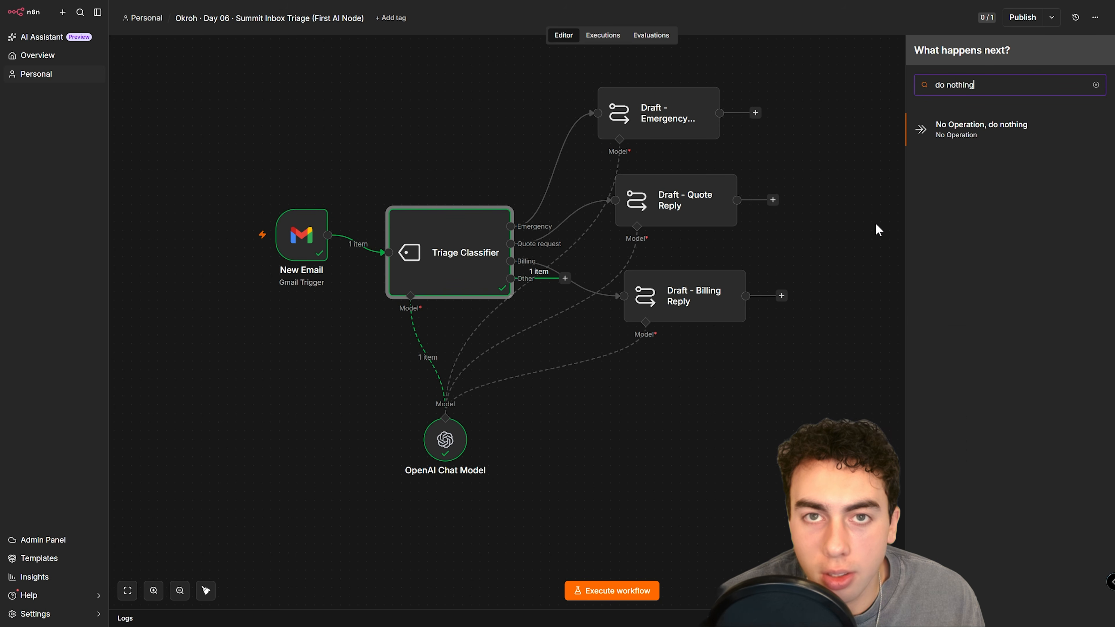
{"action": "left_click", "coordinate": [1021, 130]}
{"action": "left_click", "coordinate": [1085, 25]}
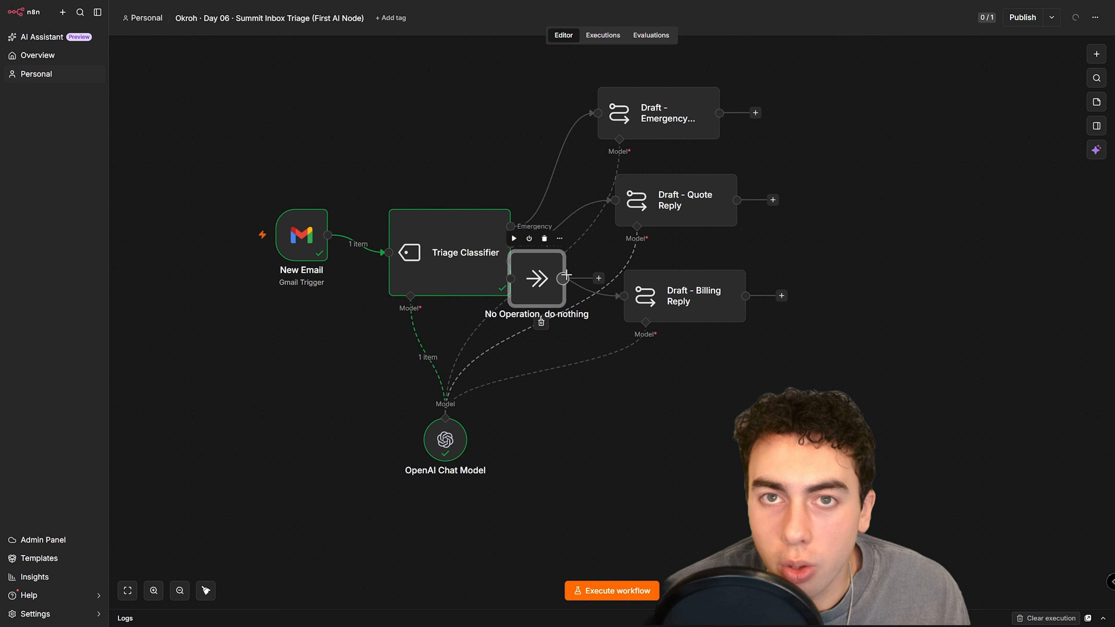
{"action": "left_click_drag", "start_coordinate": [537, 279], "coordinate": [660, 418]}
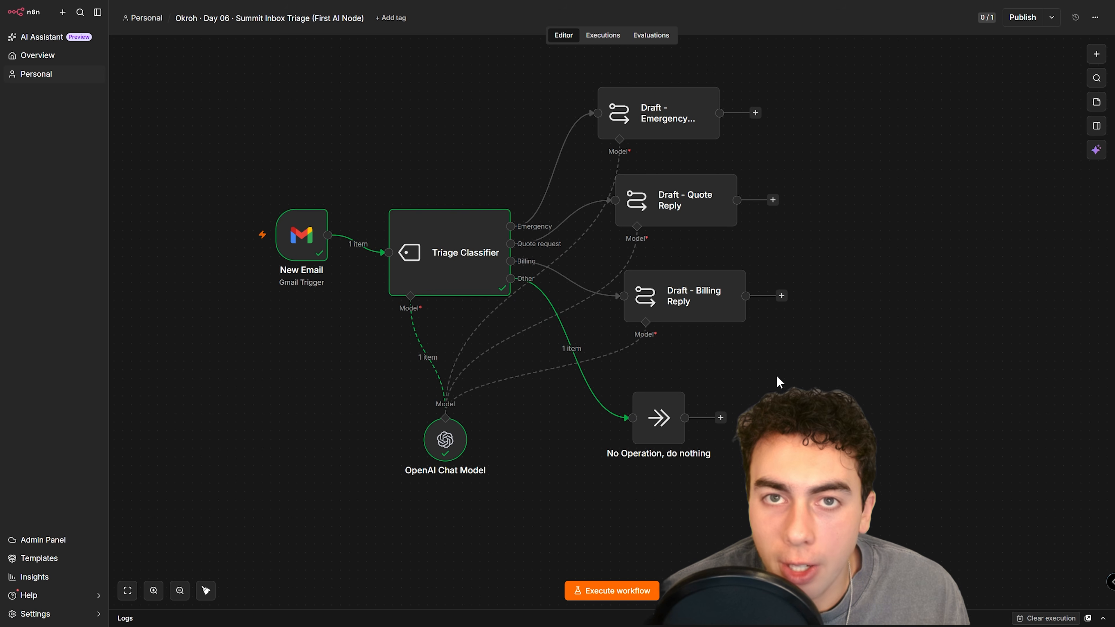
Step: Add a Slack "Send a message" node to the Triage Classifier's Emergency output and name it "Emergency Ping"
{"action": "scroll", "coordinate": [777, 378], "scroll_direction": "up", "scroll_amount": 3}
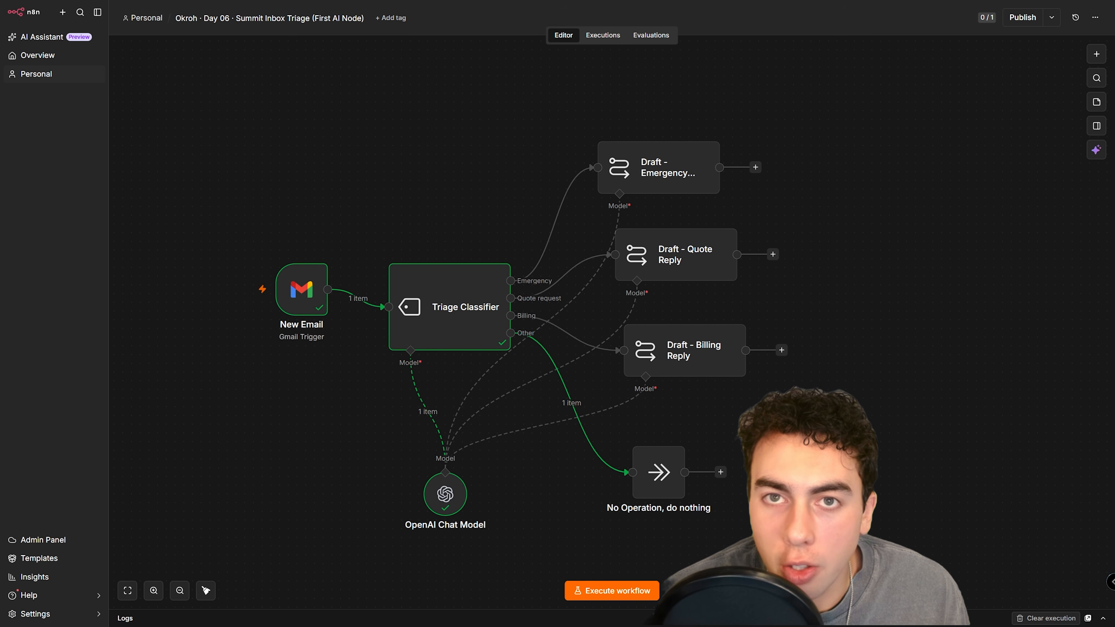
{"action": "mouse_move", "coordinate": [175, 241]}
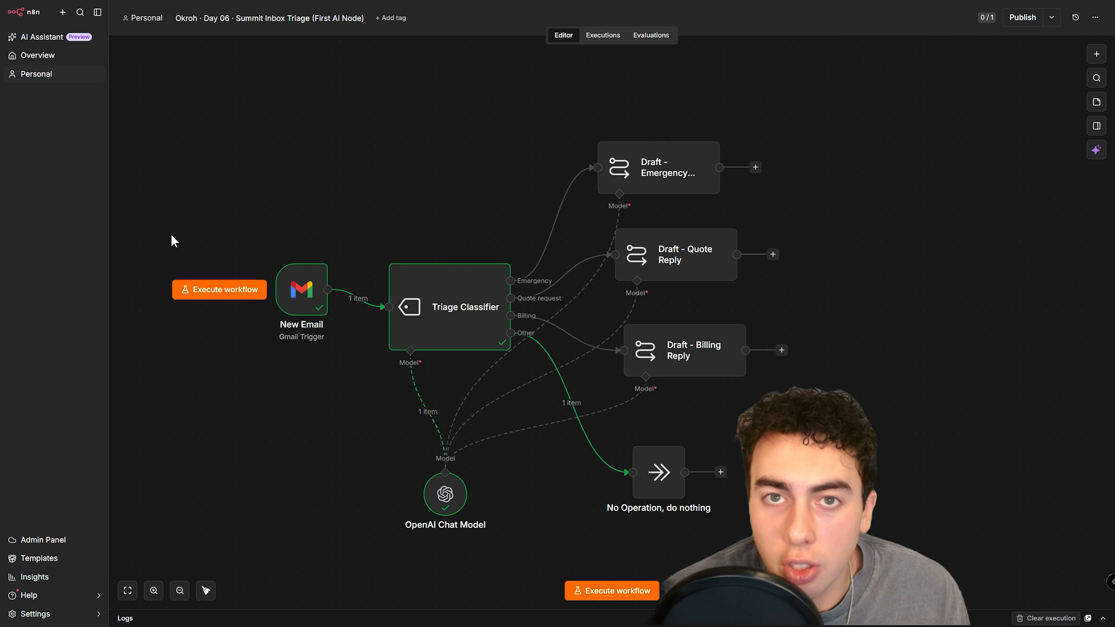
{"action": "left_click", "coordinate": [510, 279]}
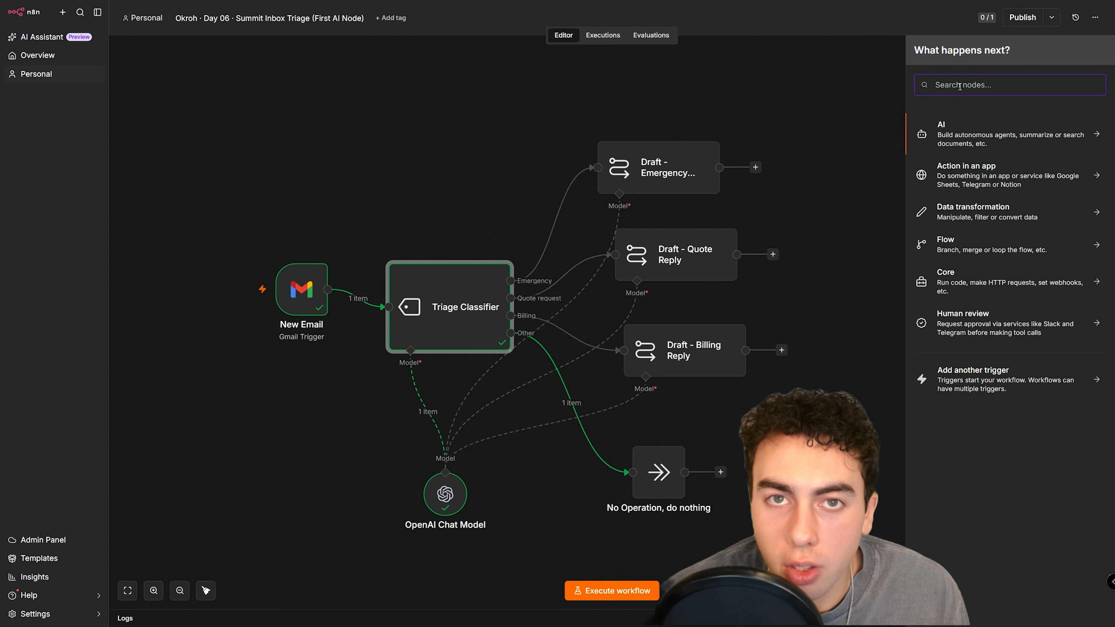
{"action": "type", "text": "slack"}
{"action": "left_click", "coordinate": [999, 119]}
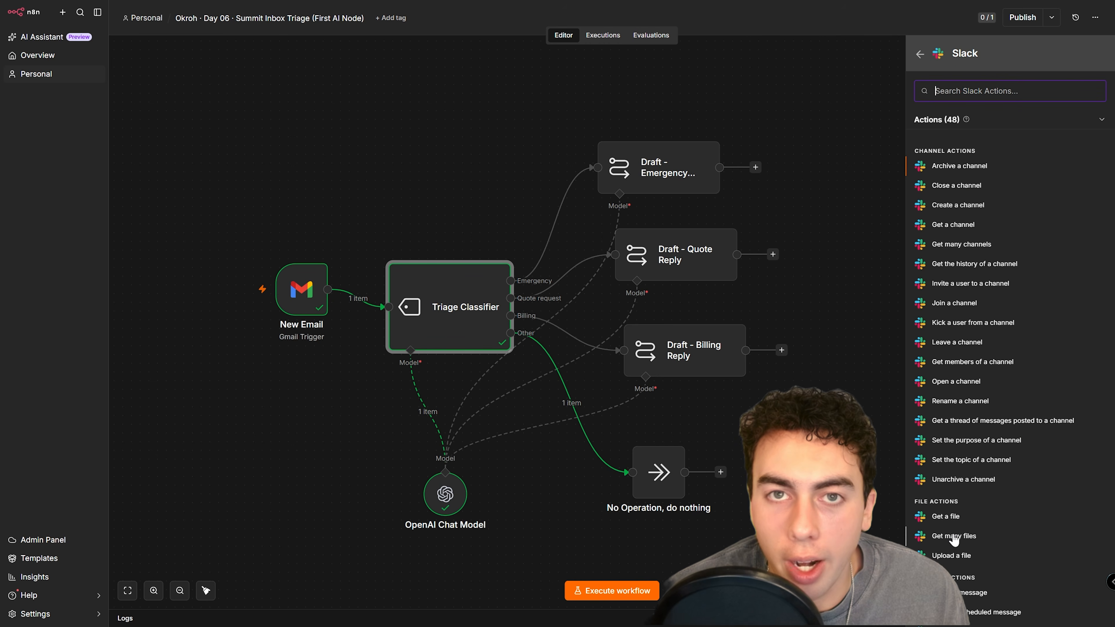
{"action": "scroll", "coordinate": [952, 439], "scroll_direction": "down", "scroll_amount": 2}
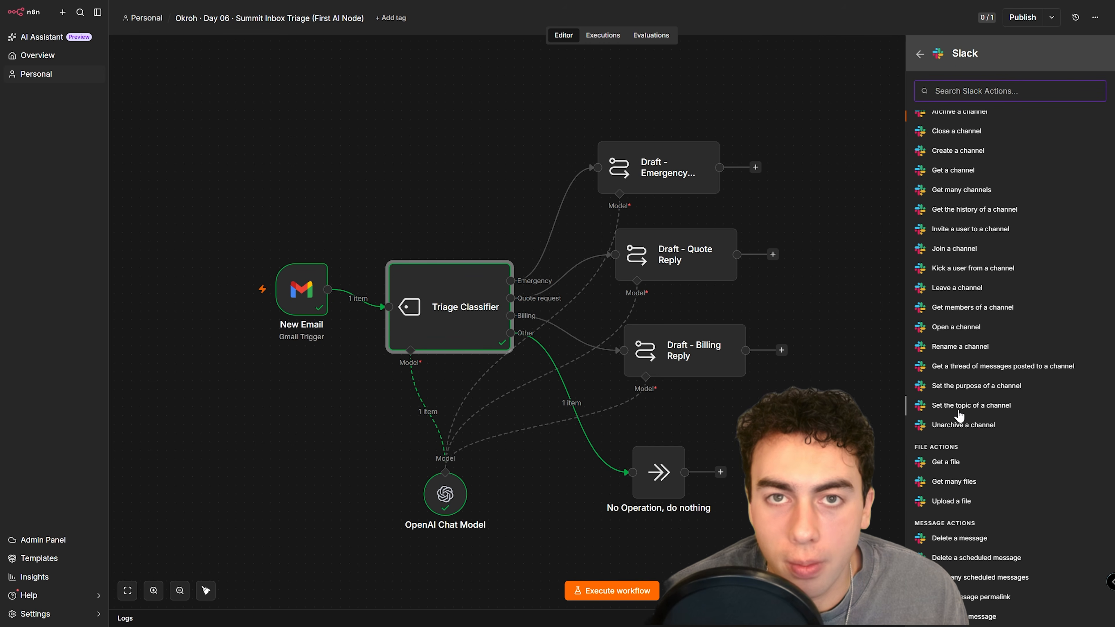
{"action": "scroll", "coordinate": [975, 445], "scroll_direction": "down", "scroll_amount": 7}
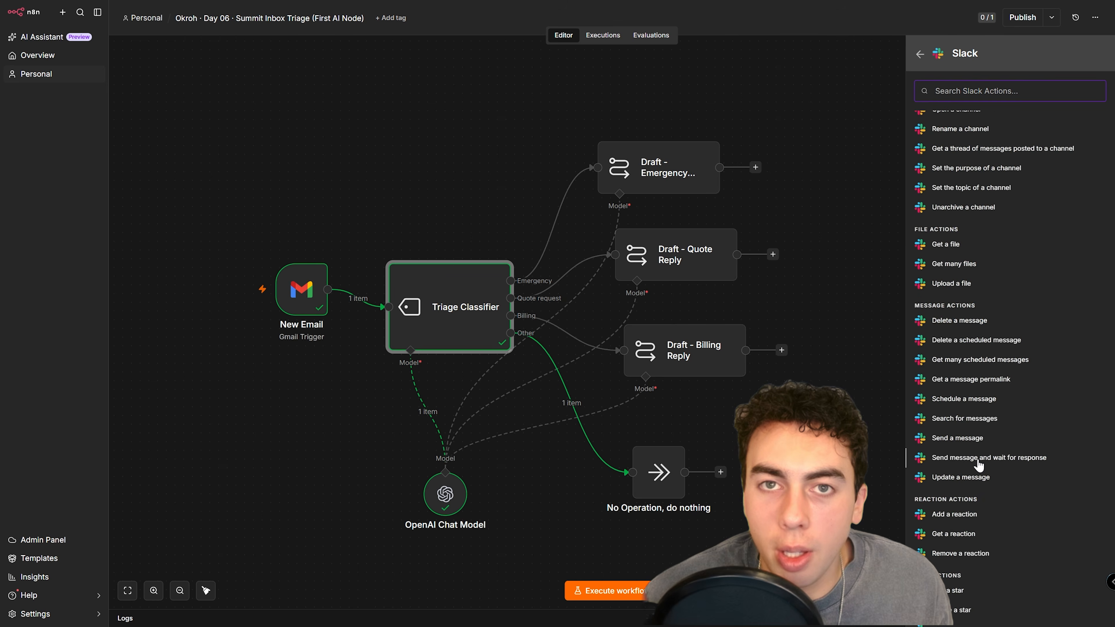
{"action": "left_click", "coordinate": [965, 462]}
{"action": "left_click", "coordinate": [66, 25]}
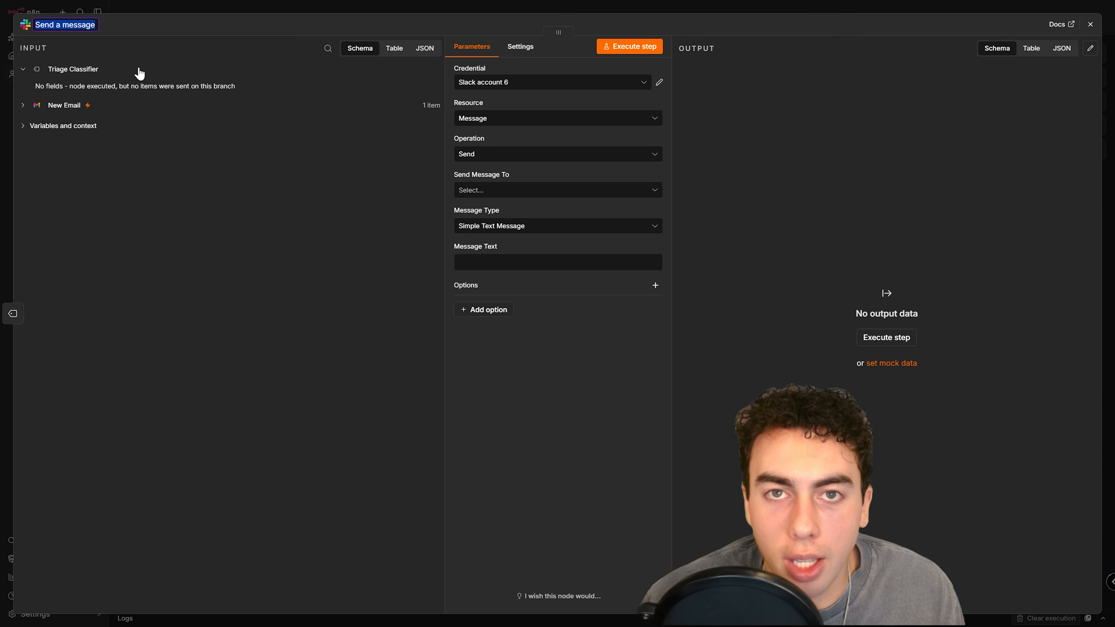
{"action": "type", "text": "Emergency Ping"}
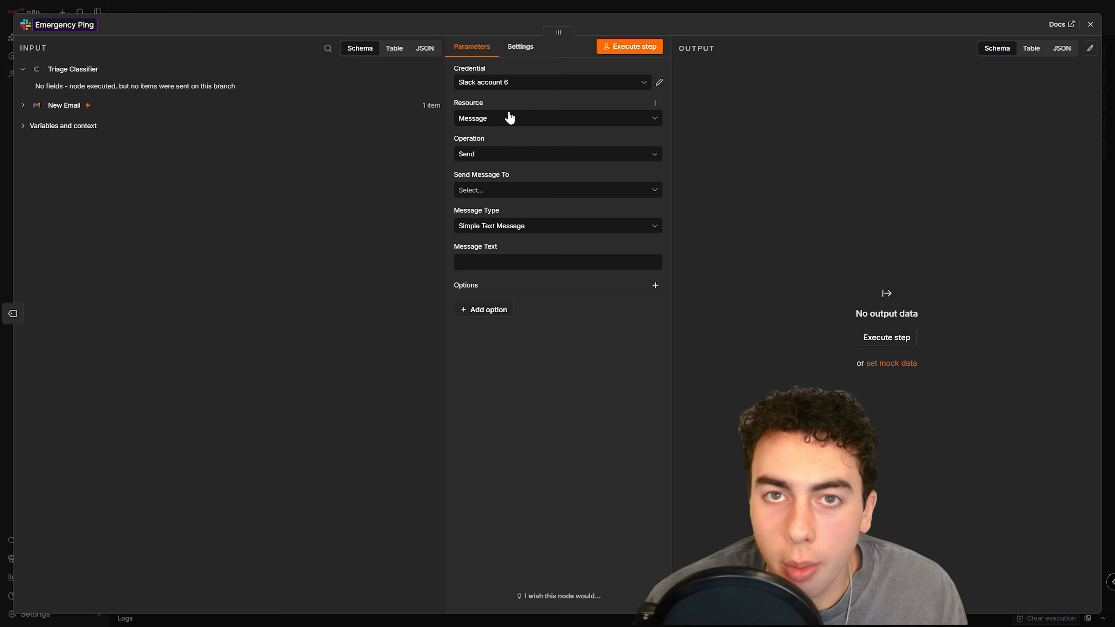
Step: Select the "Slack account" credential for the Emergency Ping node and set Send Message To to Channel, opening the channel choices
{"action": "left_click", "coordinate": [535, 82]}
{"action": "left_click", "coordinate": [525, 206]}
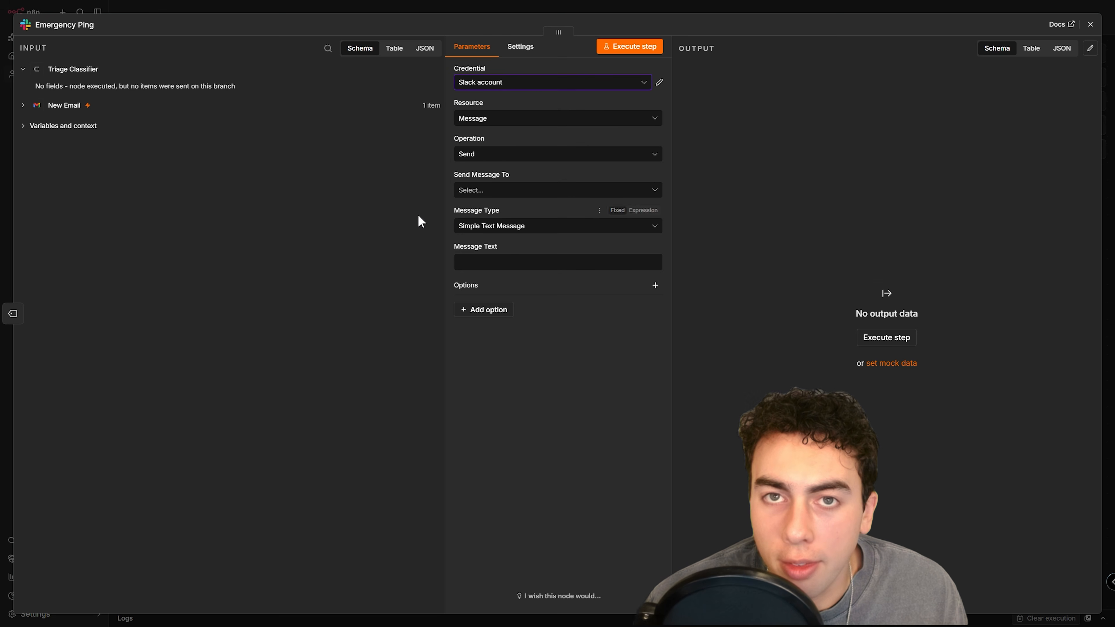
{"action": "left_click", "coordinate": [495, 189]}
{"action": "left_click", "coordinate": [495, 211]}
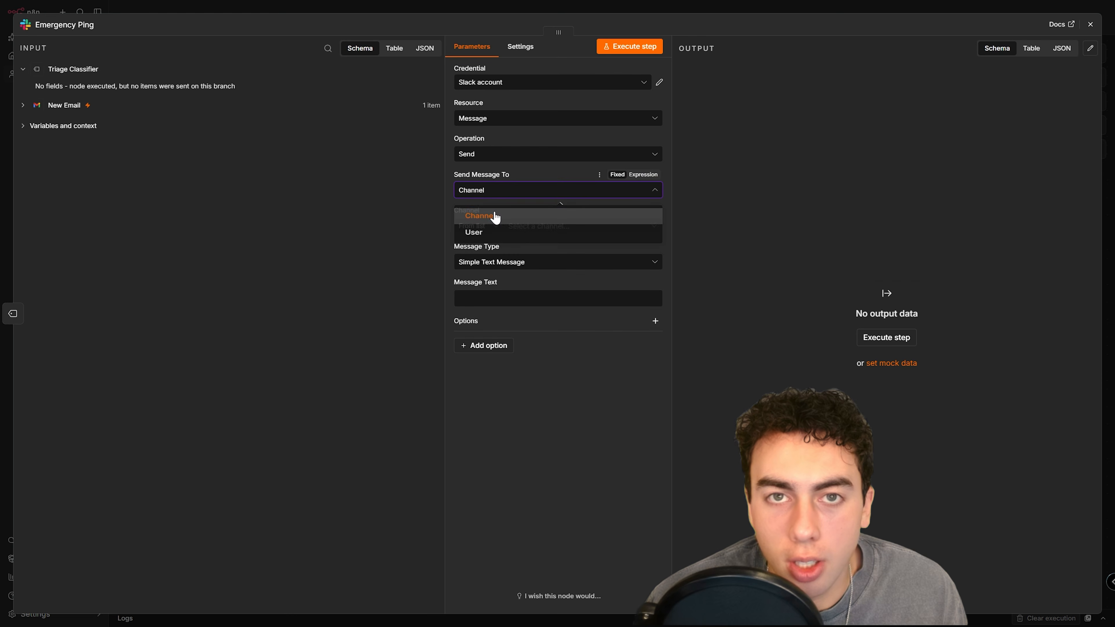
{"action": "left_click", "coordinate": [526, 225]}
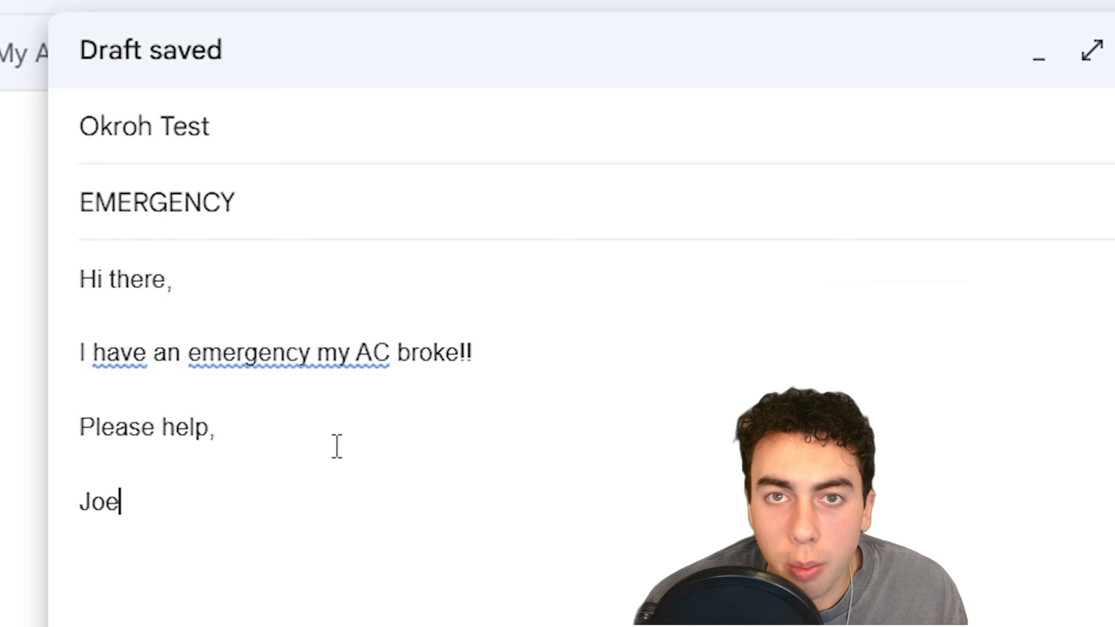
{"action": "left_click", "coordinate": [311, 445]}
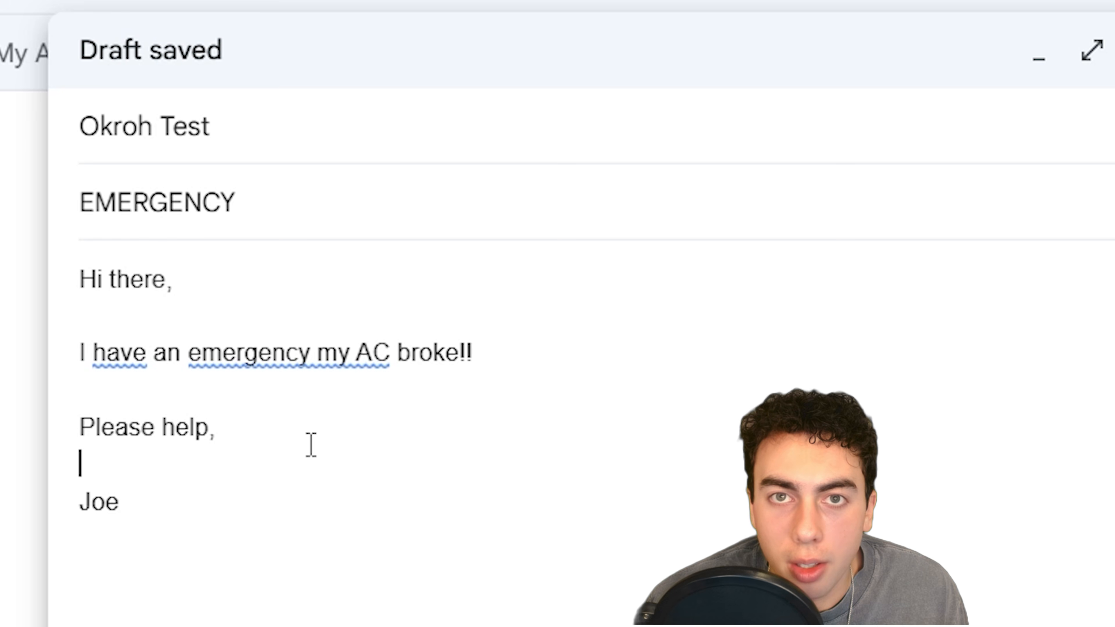